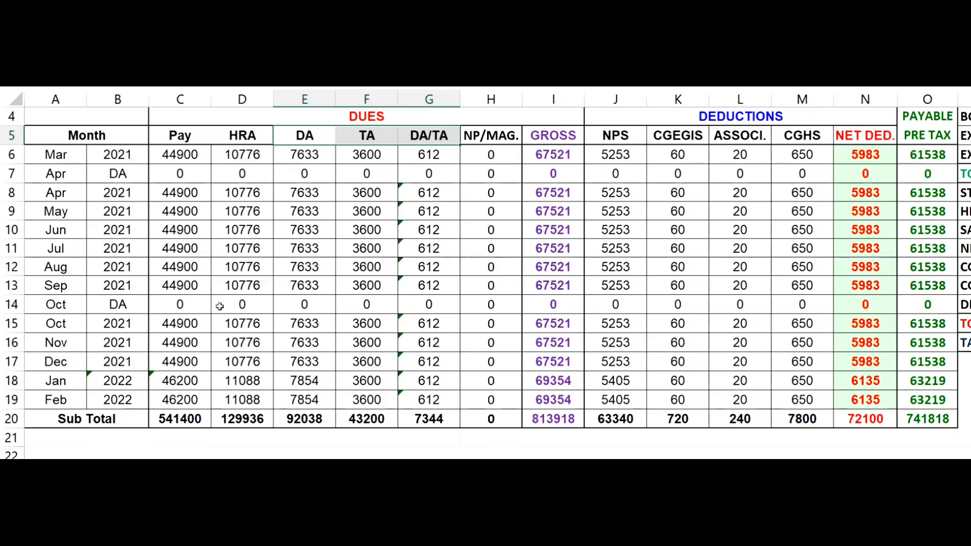
Review the monthly dues from March 2021 to February 2022, covering Pay, HRA, DA, TA and DA/TA down to the sub total
scroll(243, 164, "up", 1)
scroll(243, 163, "up", 2)
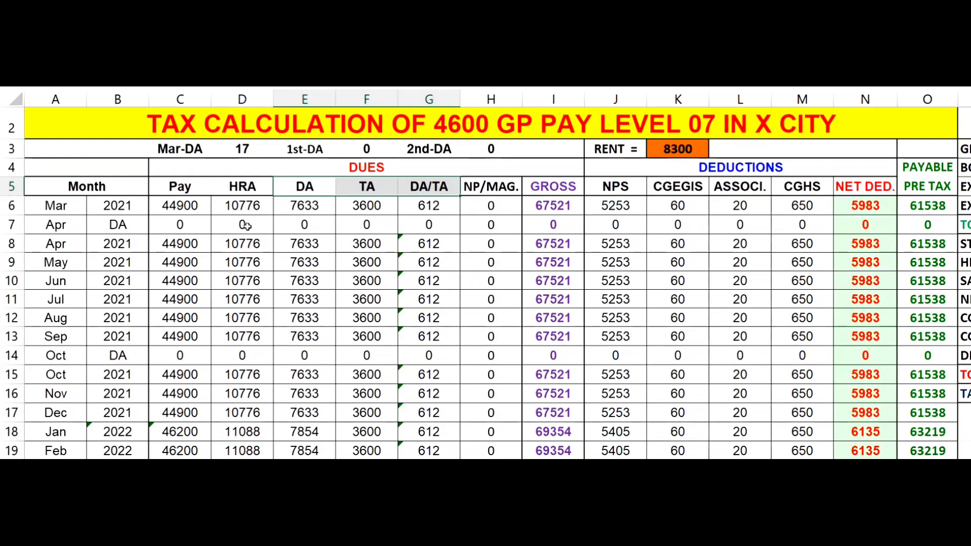
scroll(245, 226, "down", 3)
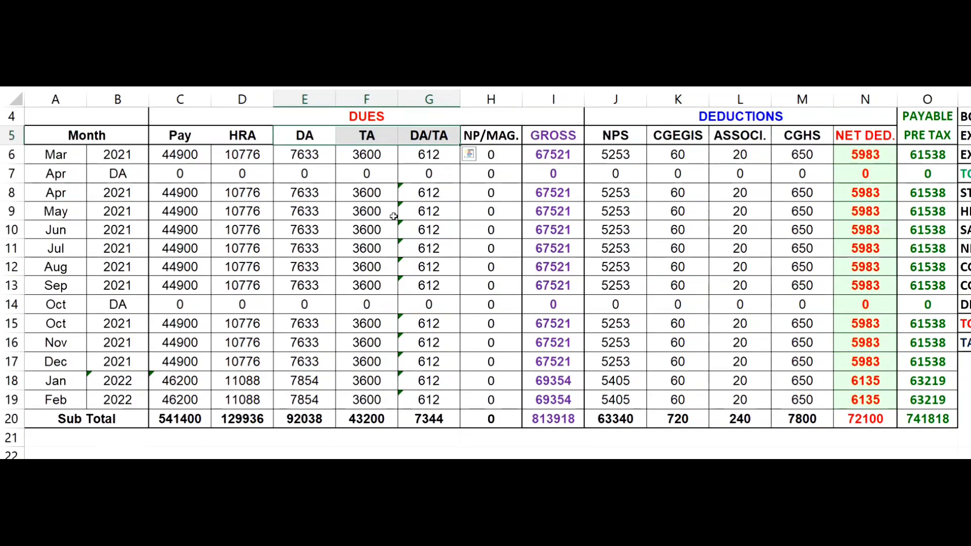
scroll(395, 202, "up", 1)
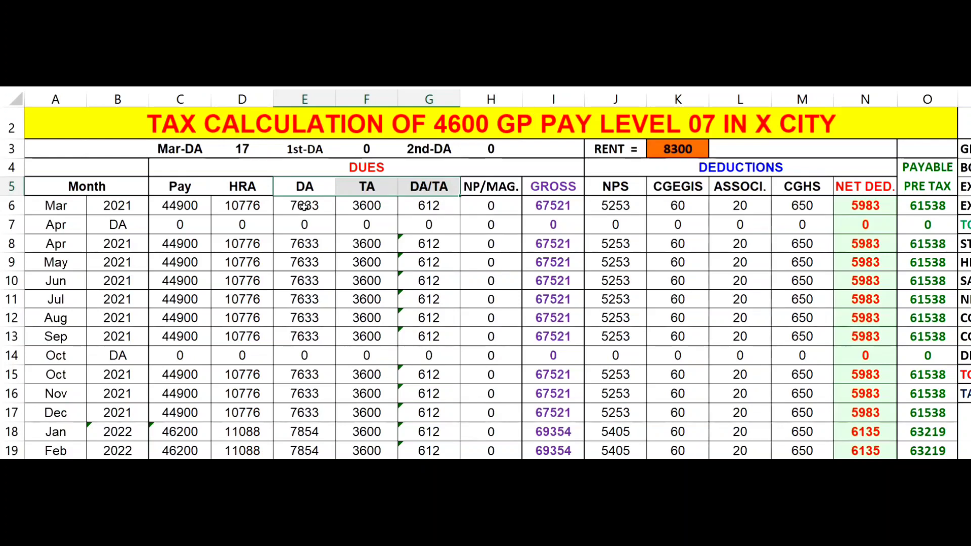
key("ctrl+v")
key("Escape")
key("ctrl+v")
scroll(373, 256, "down", 1)
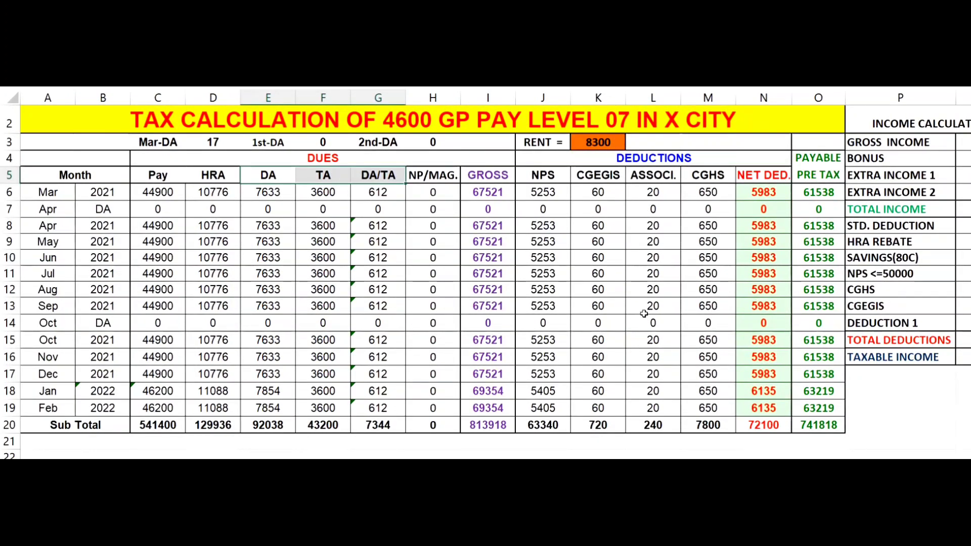
Examine the monthly gross, the NPS, CGEGIS, ASSOCI. and CGHS deductions, the net deductions and the pre-tax payable amounts with their sub totals
scroll(645, 313, "right", 2)
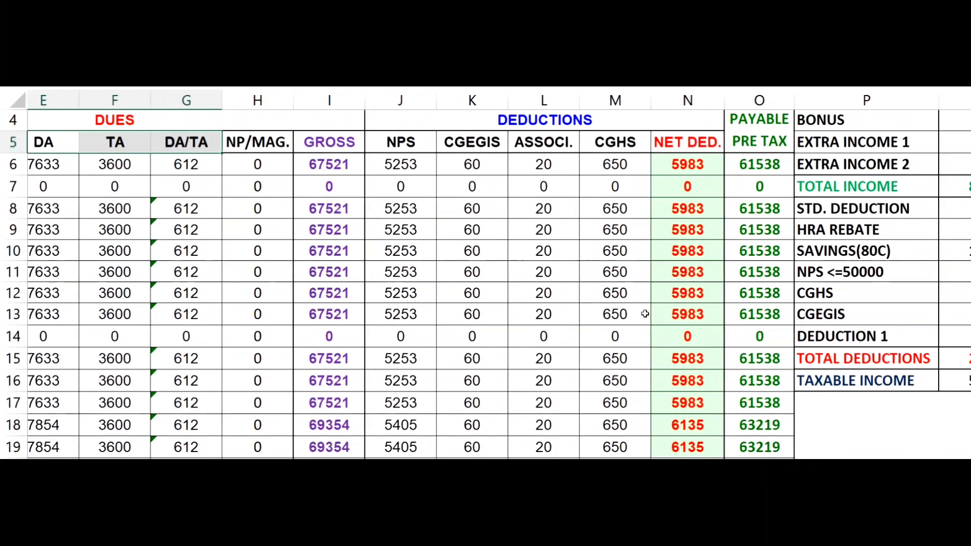
scroll(645, 314, "up", 1)
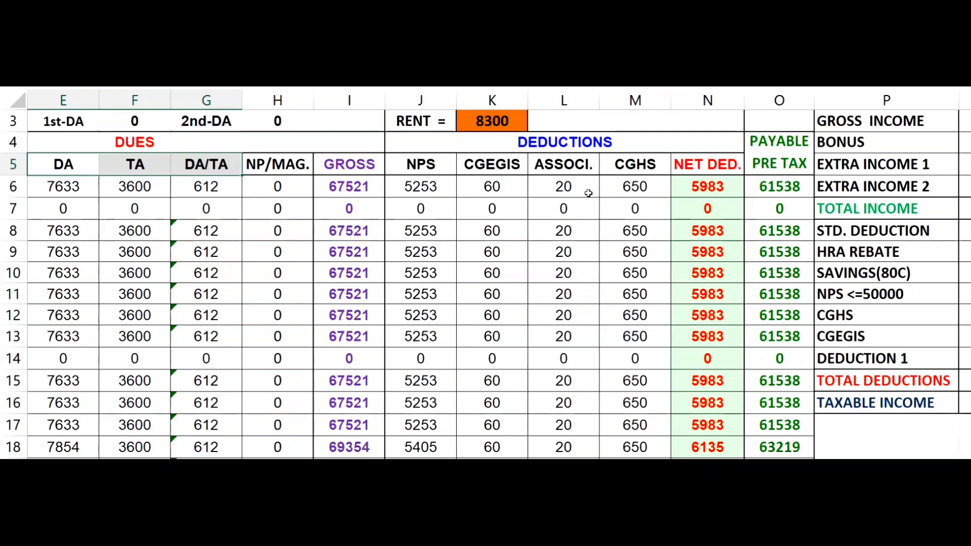
scroll(611, 194, "down", 1)
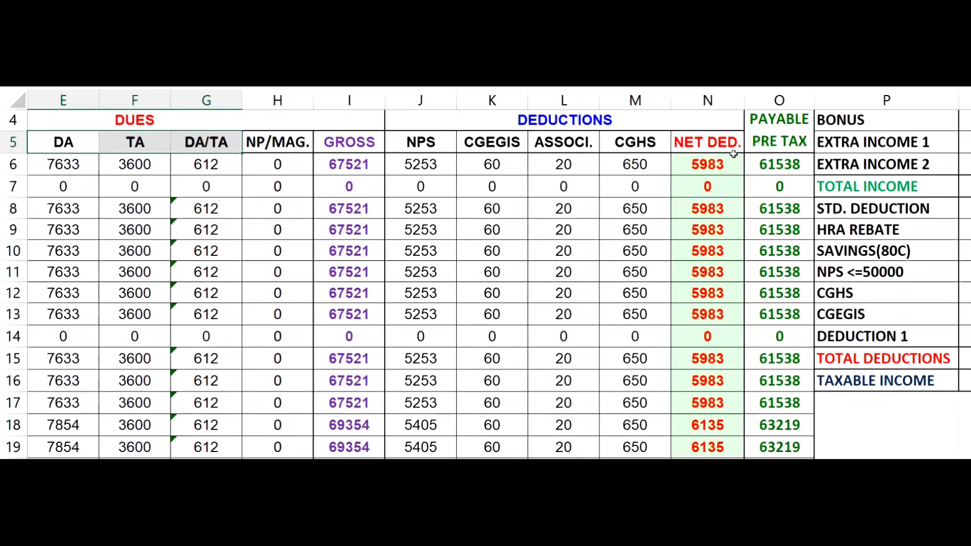
scroll(647, 228, "down", 1)
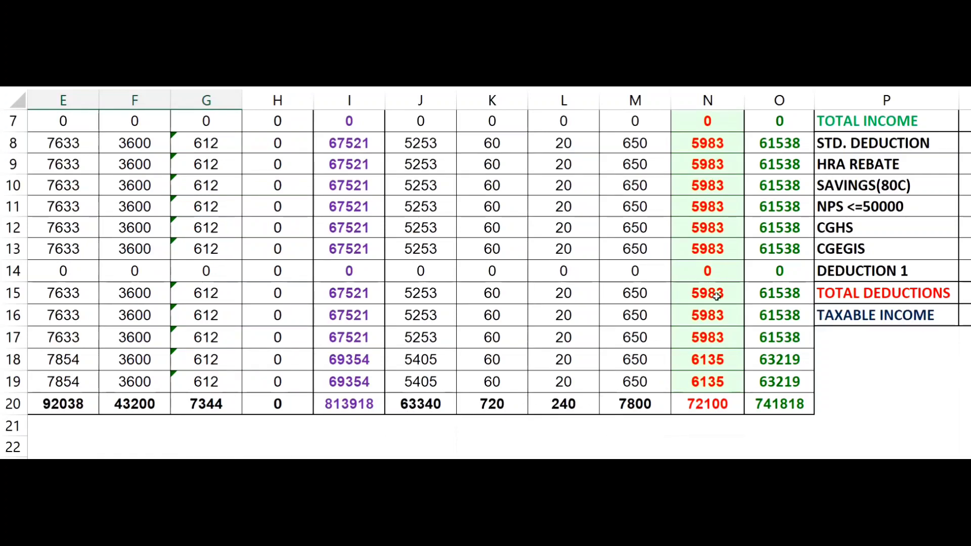
scroll(717, 296, "up", 1)
scroll(716, 296, "down", 1)
scroll(566, 334, "up", 1)
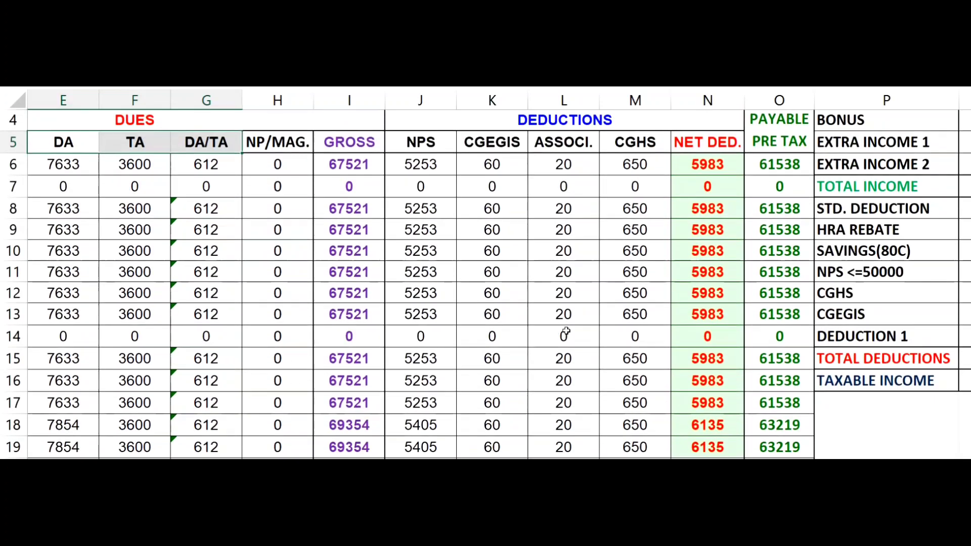
scroll(565, 332, "up", 1)
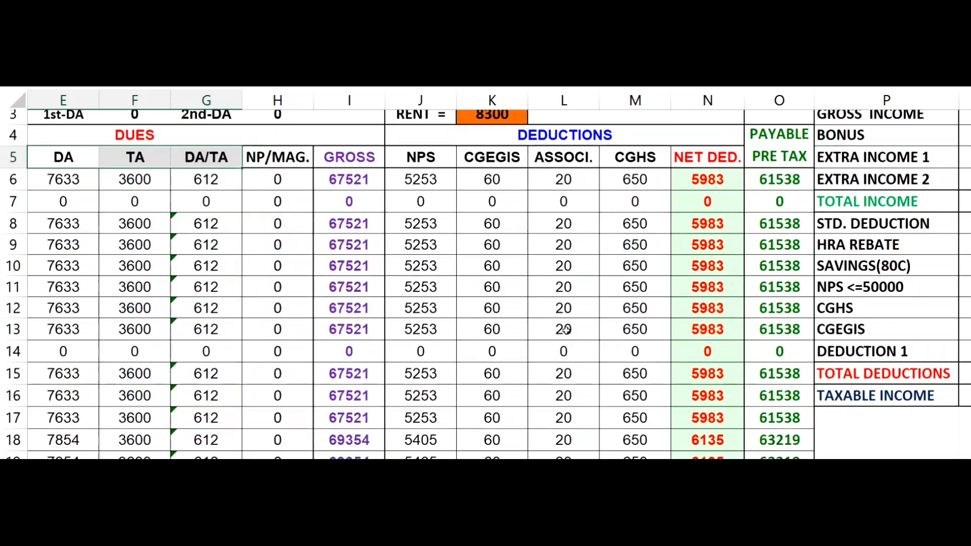
scroll(565, 329, "down", 1)
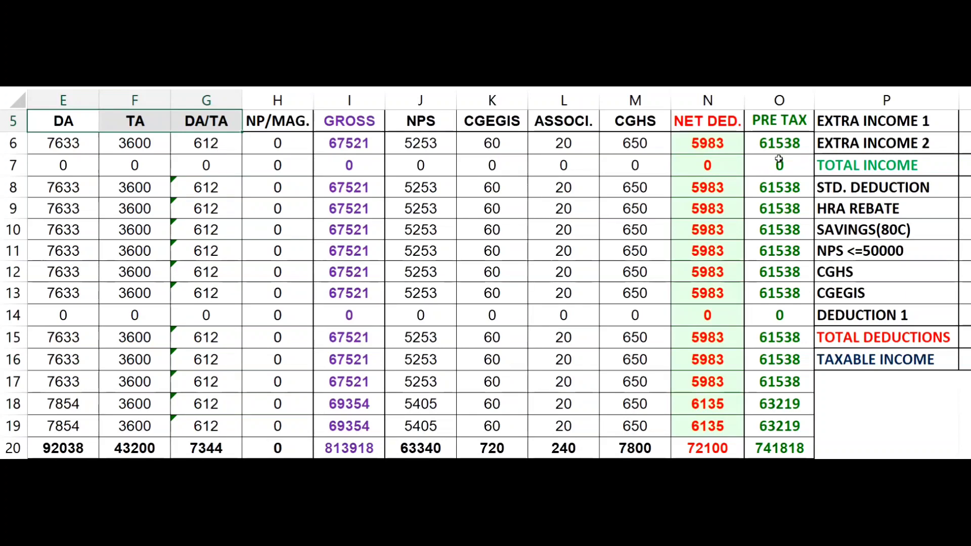
scroll(778, 159, "down", 1)
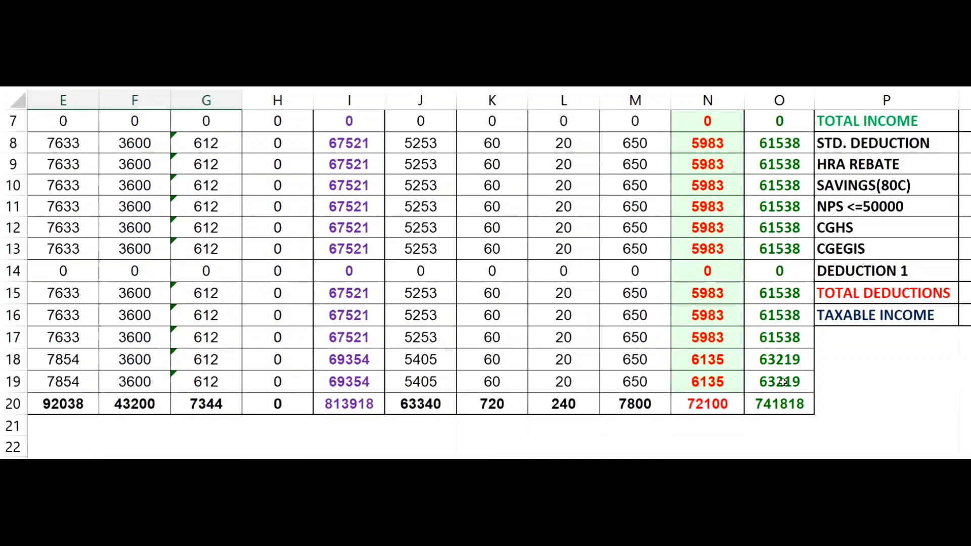
scroll(756, 384, "down", 1)
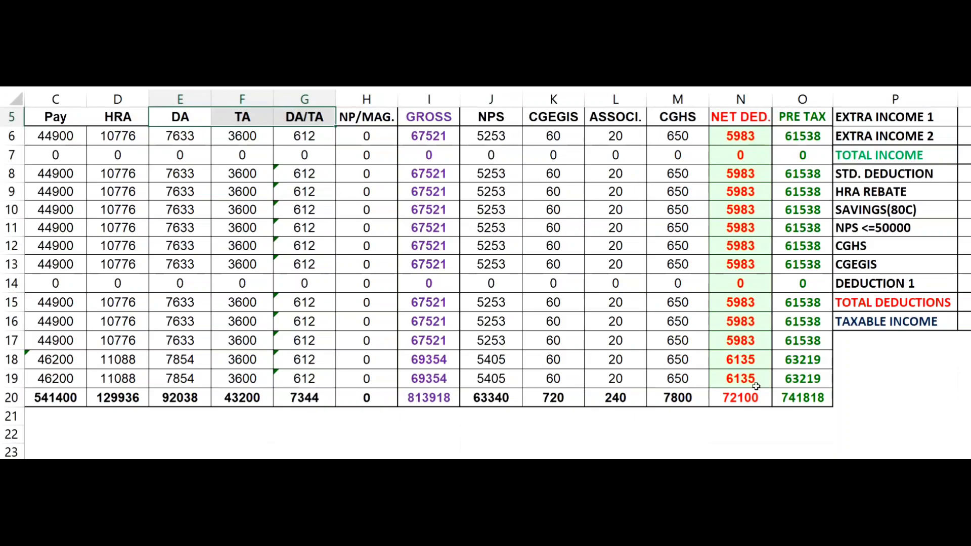
scroll(677, 283, "up", 2)
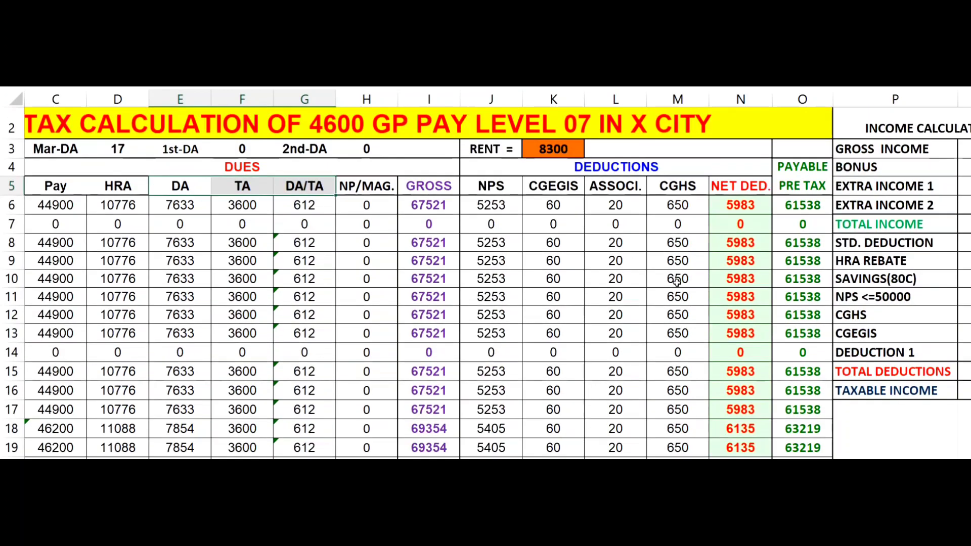
scroll(676, 283, "down", 1)
scroll(676, 283, "down", 2)
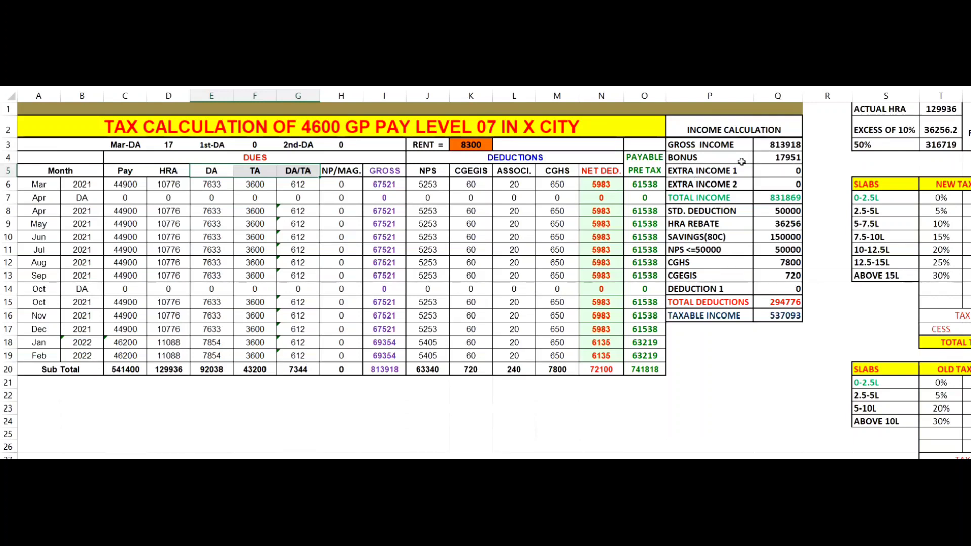
Review the income calculation block from gross income and bonus through the individual deductions to the taxable income
scroll(788, 208, "up", 5)
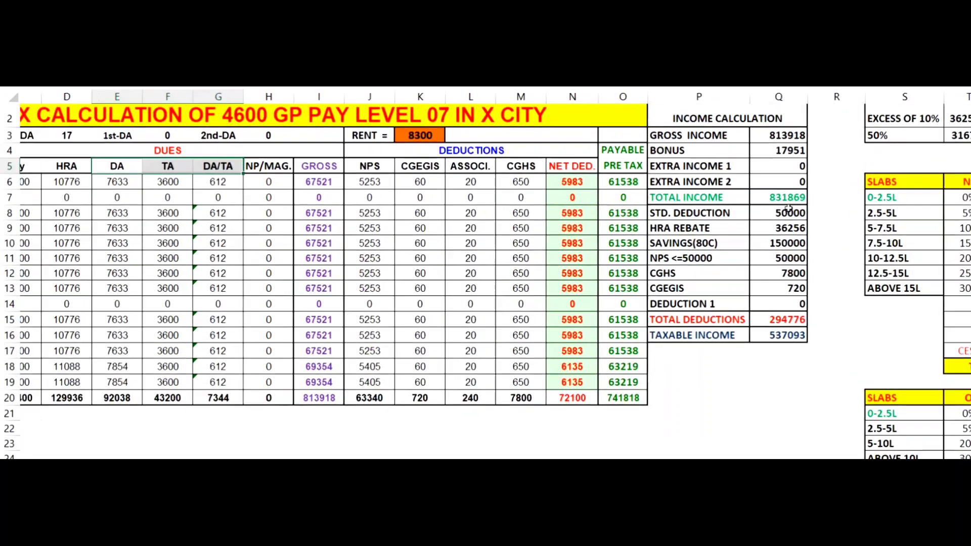
scroll(788, 208, "up", 1)
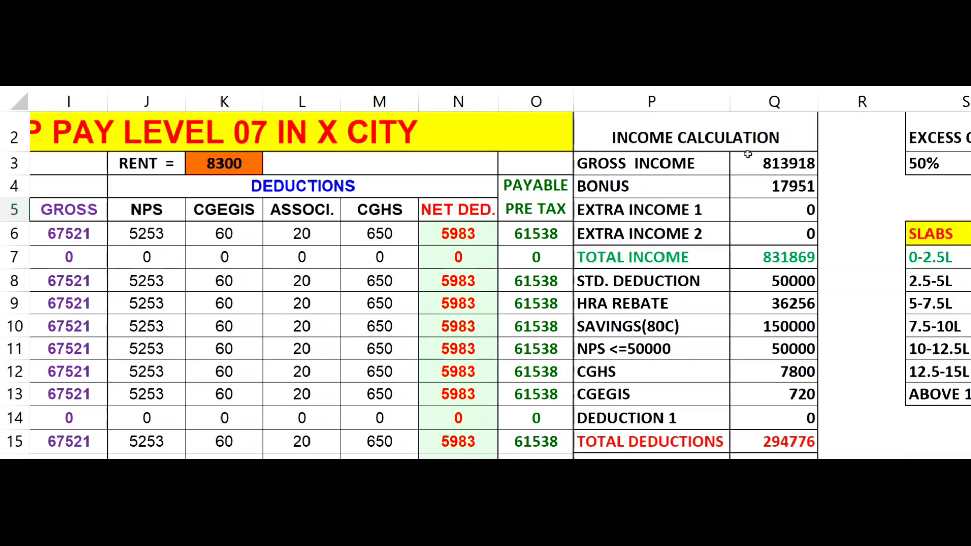
scroll(211, 339, "down", 3)
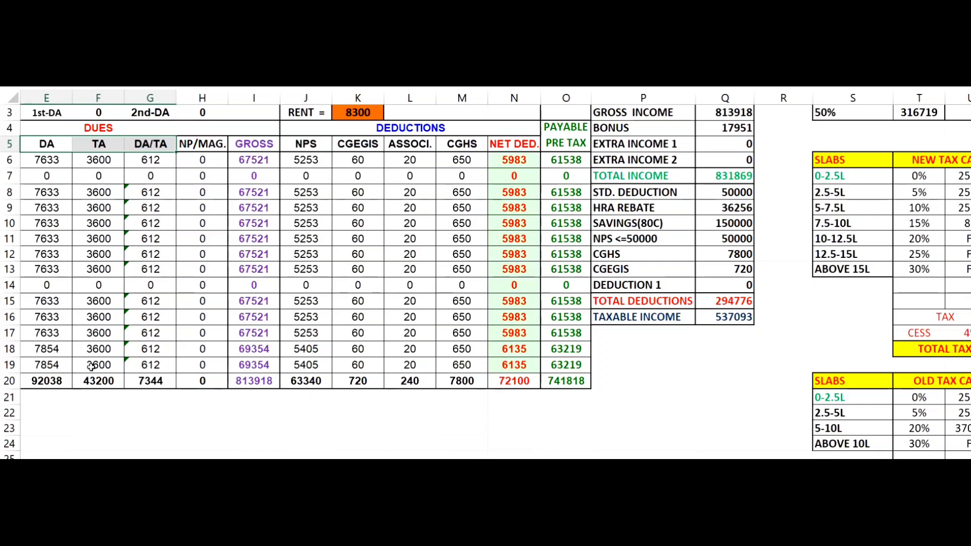
scroll(91, 366, "up", 1)
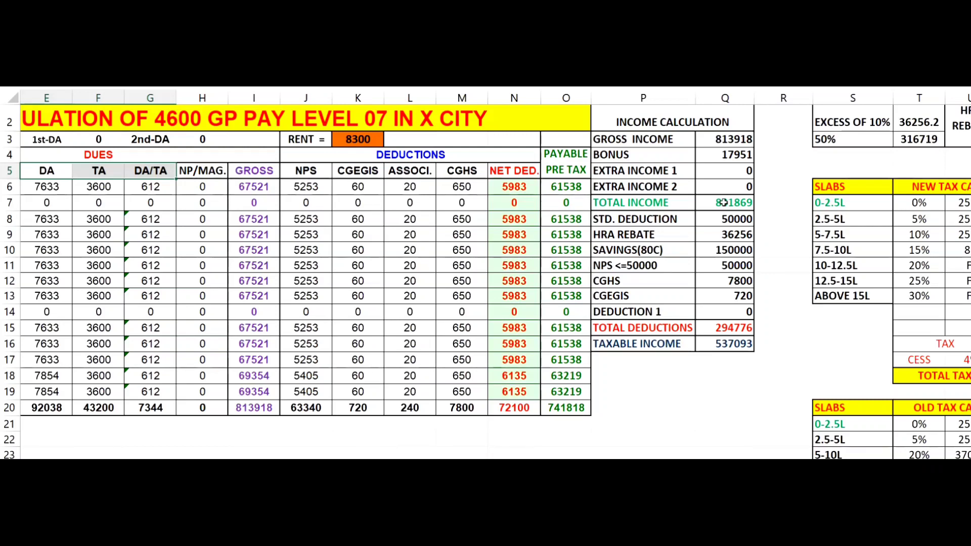
scroll(724, 203, "down", 1)
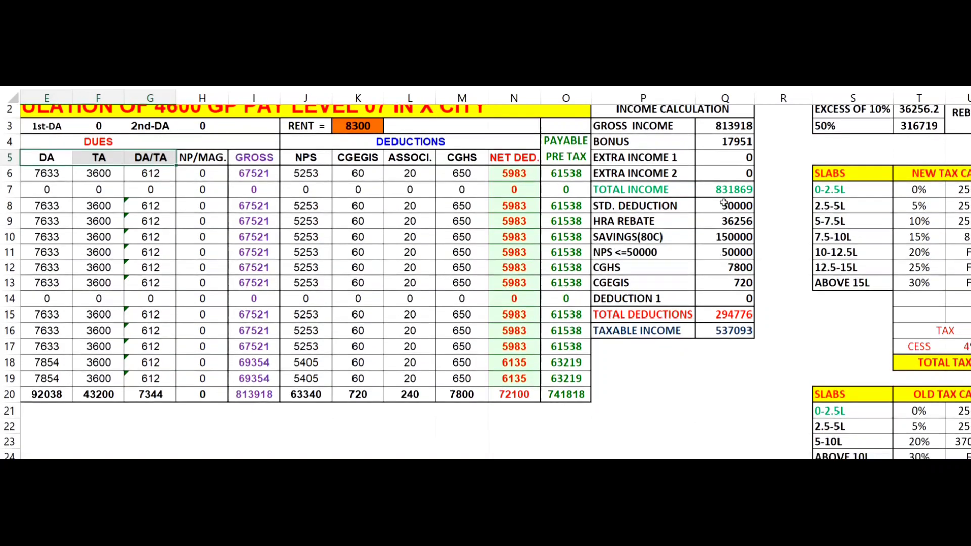
scroll(724, 202, "down", 1)
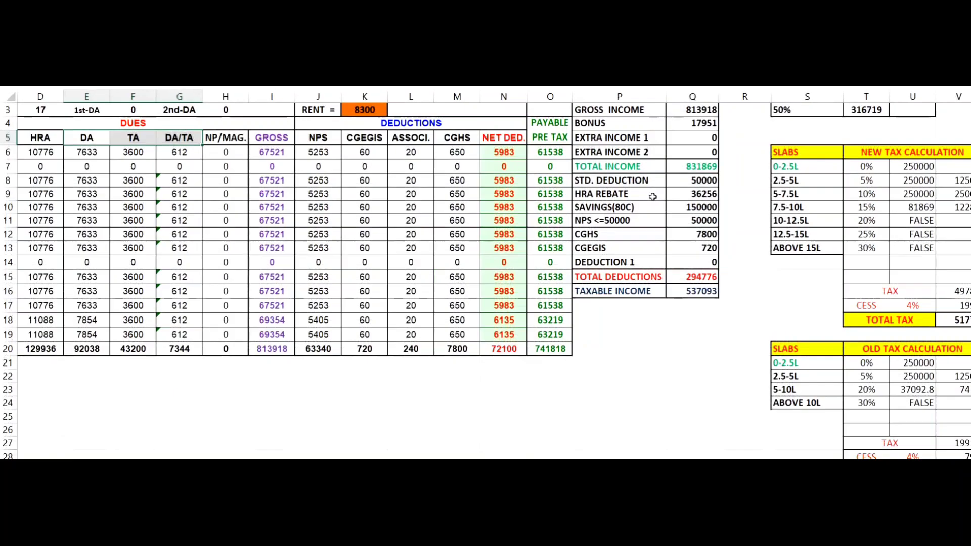
Compare the actual HRA figure in the HRA rebate block with the HRA sub total of the dues table
scroll(653, 198, "up", 1)
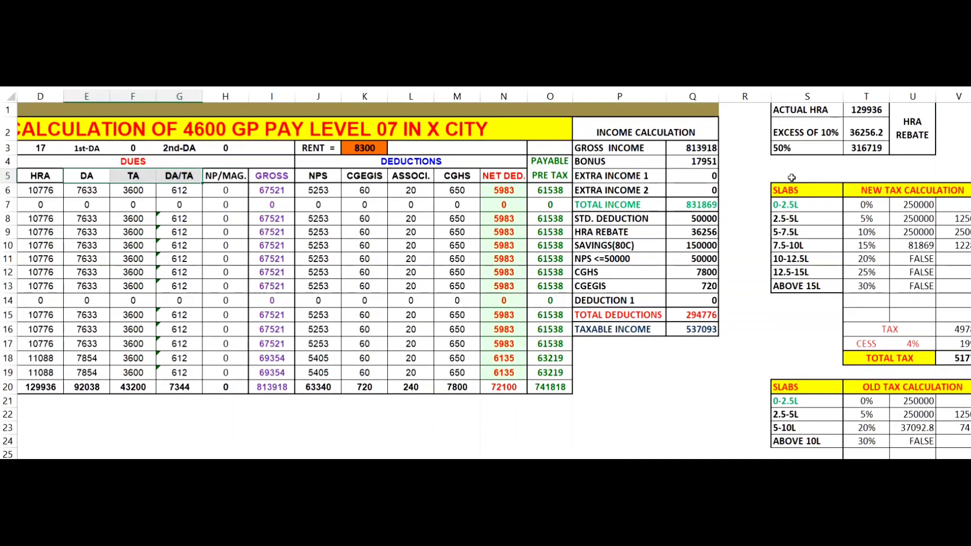
scroll(791, 177, "up", 4)
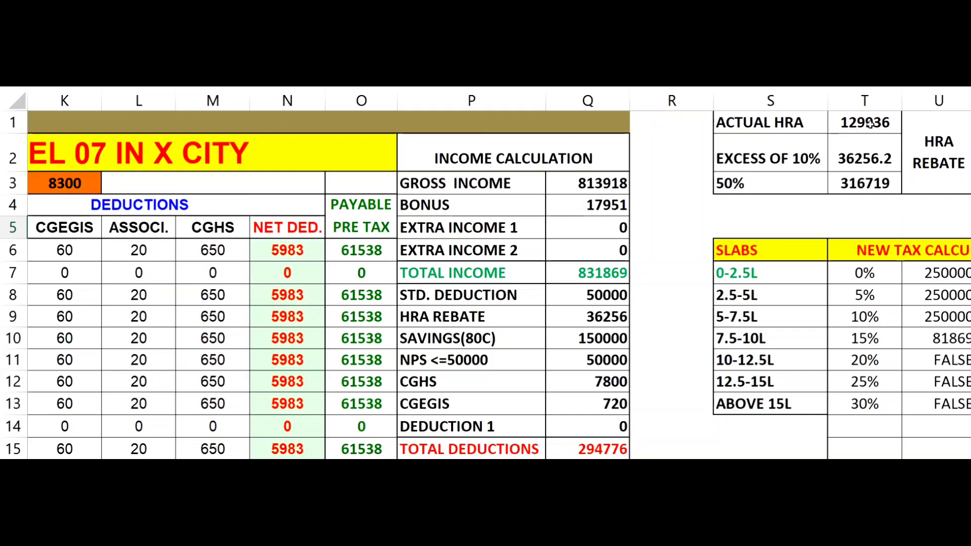
scroll(647, 178, "down", 4)
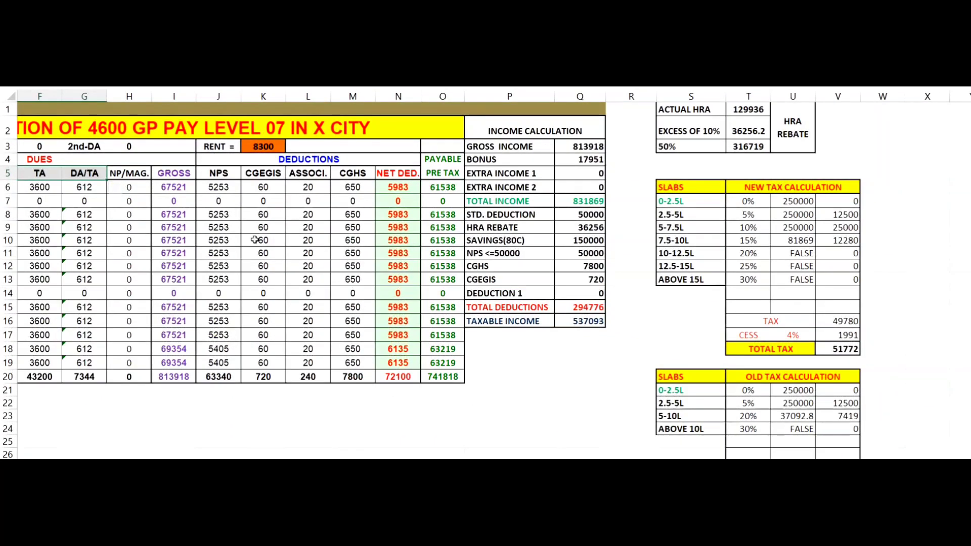
scroll(254, 240, "left", 3)
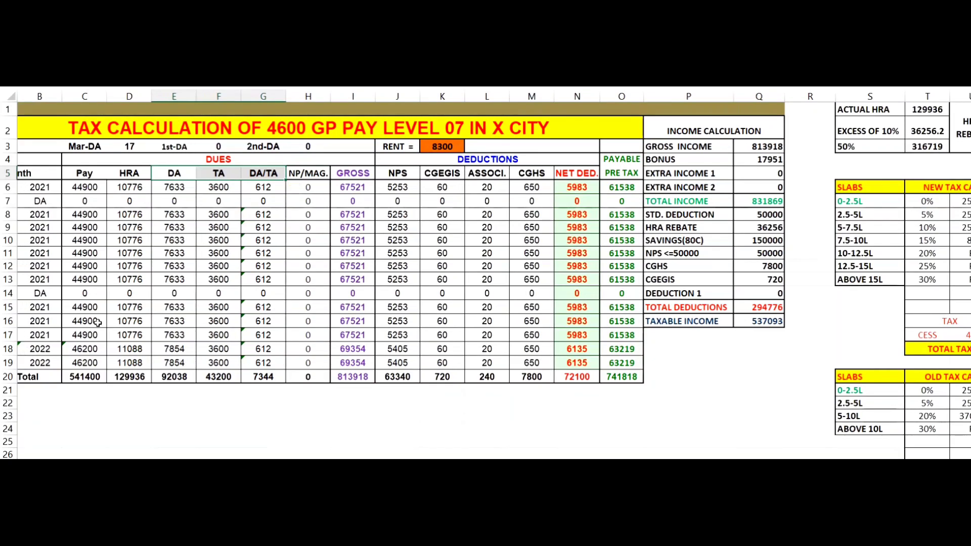
scroll(97, 323, "up", 3)
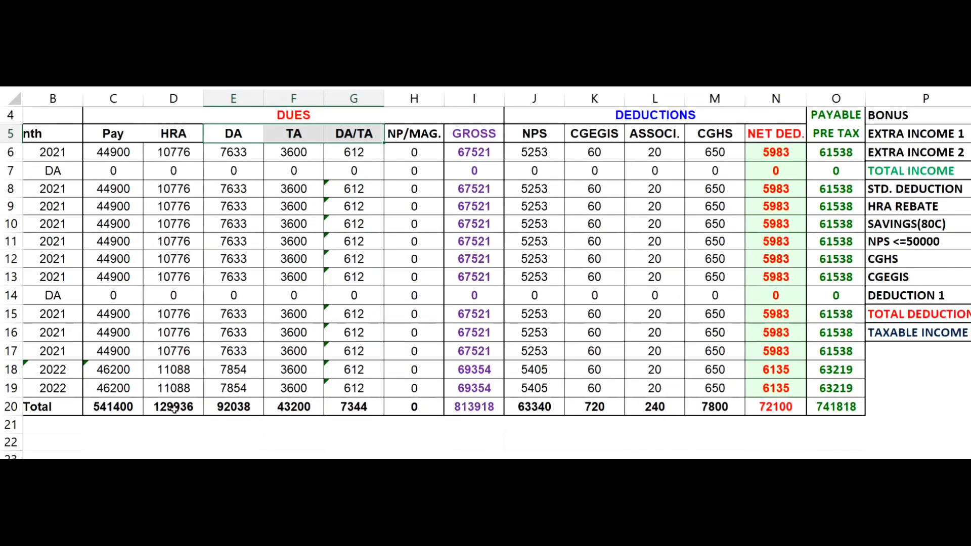
scroll(174, 409, "right", 4)
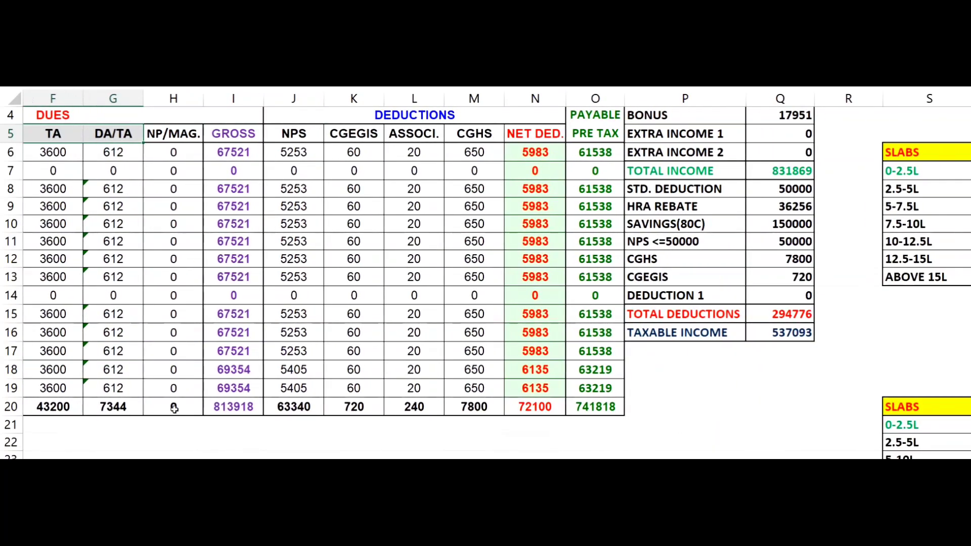
scroll(174, 408, "up", 1)
scroll(174, 409, "up", 1)
scroll(173, 409, "right", 3)
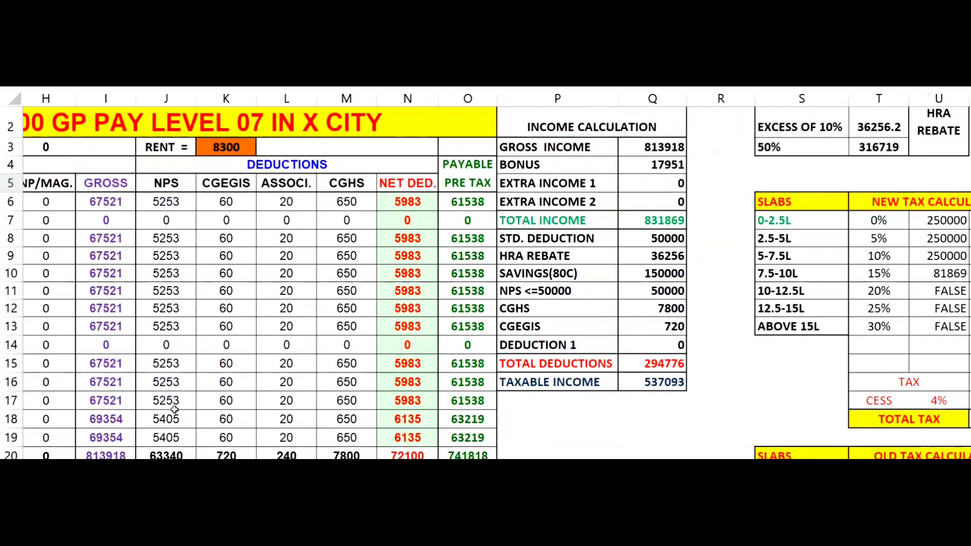
scroll(174, 409, "up", 1)
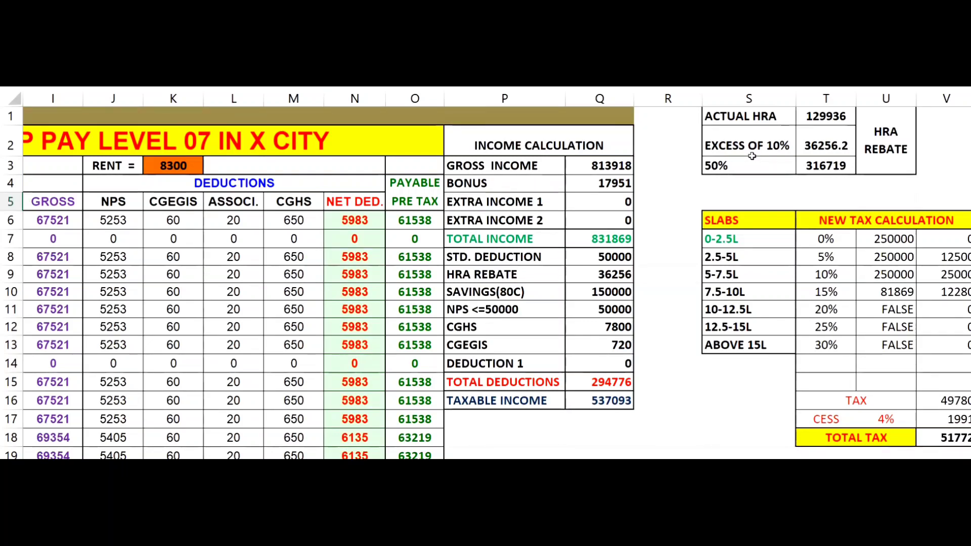
Select the EXCESS OF 10% amount in the HRA rebate block and check it against the rent and the Pay and DA columns
left_click(819, 129)
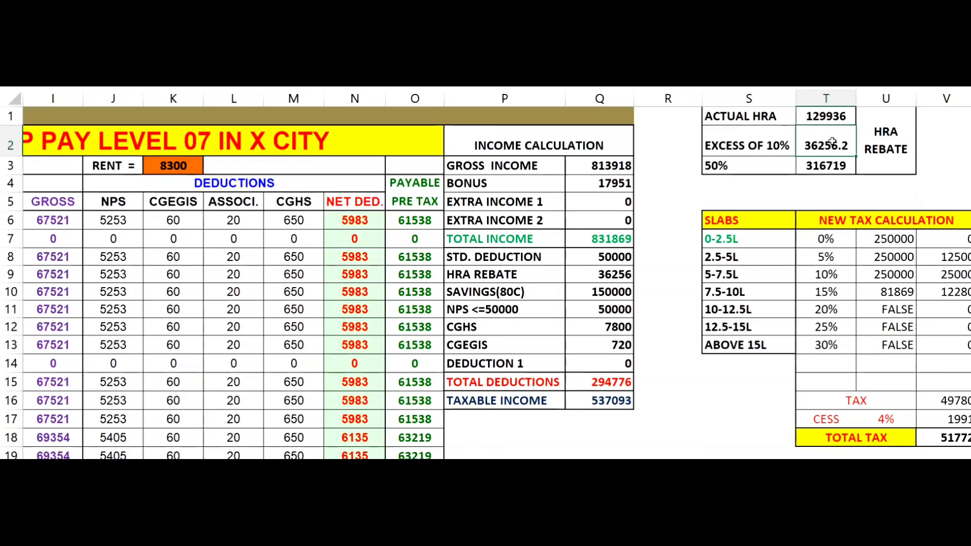
scroll(190, 245, "left", 5)
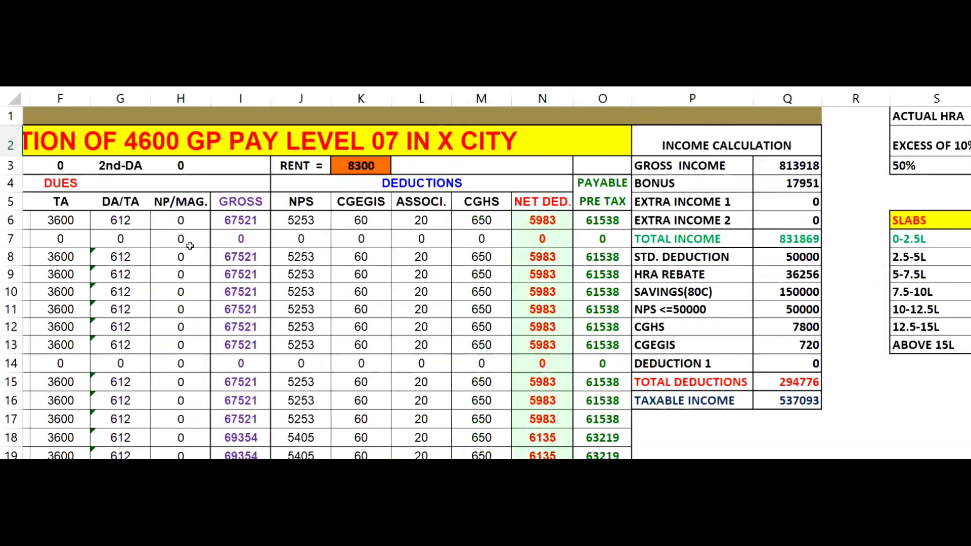
scroll(190, 245, "down", 2)
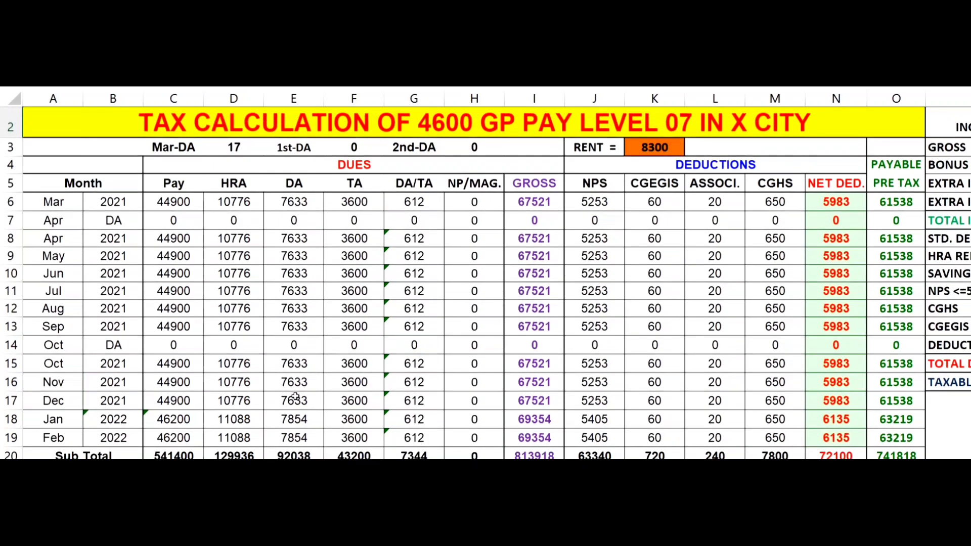
scroll(295, 396, "right", 1)
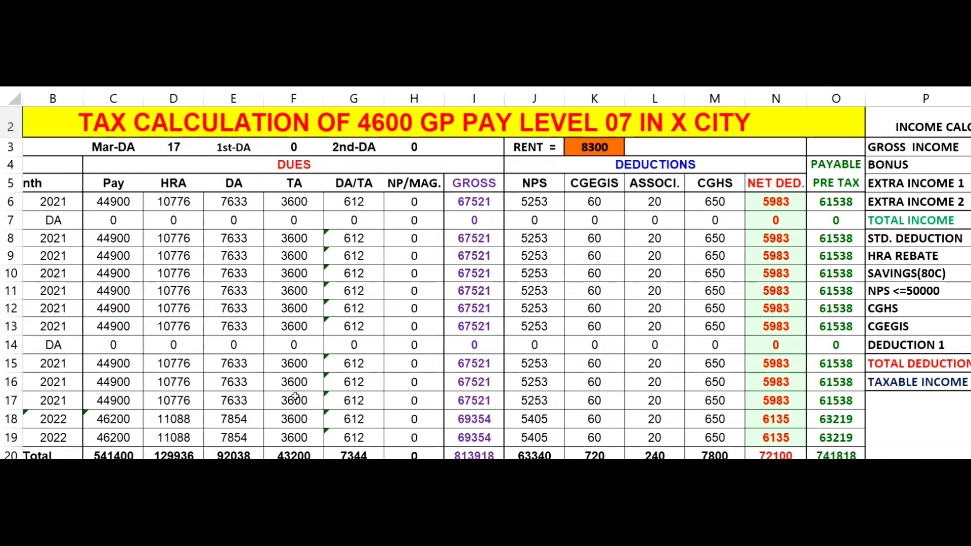
scroll(295, 396, "right", 2)
scroll(295, 396, "right", 4)
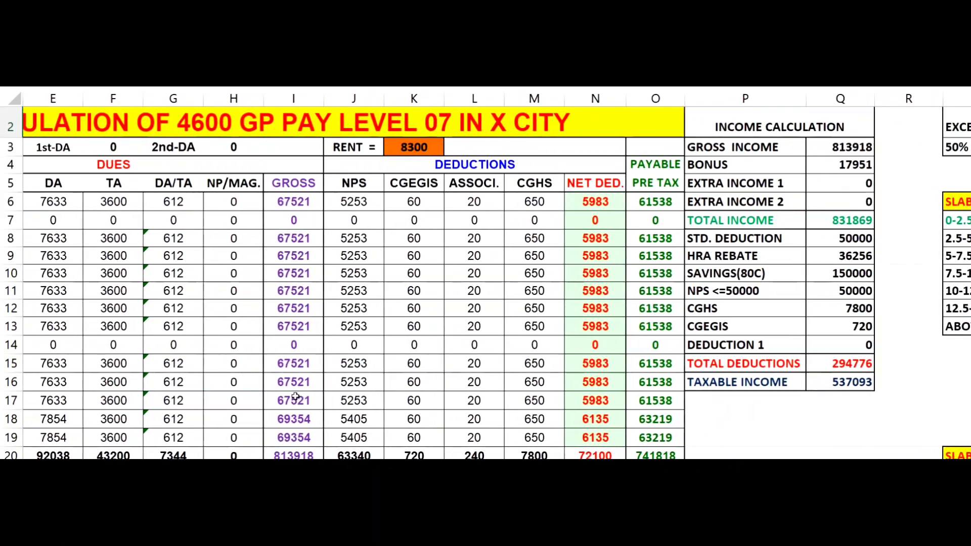
scroll(295, 396, "right", 1)
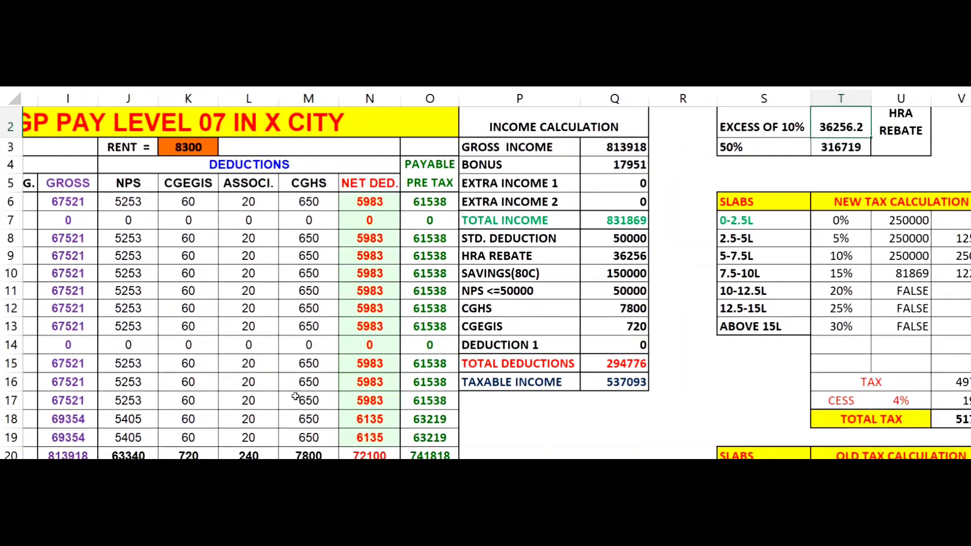
Check the 50% figure in the HRA rebate block against the Pay and DA sub totals of the dues table
scroll(294, 396, "up", 1)
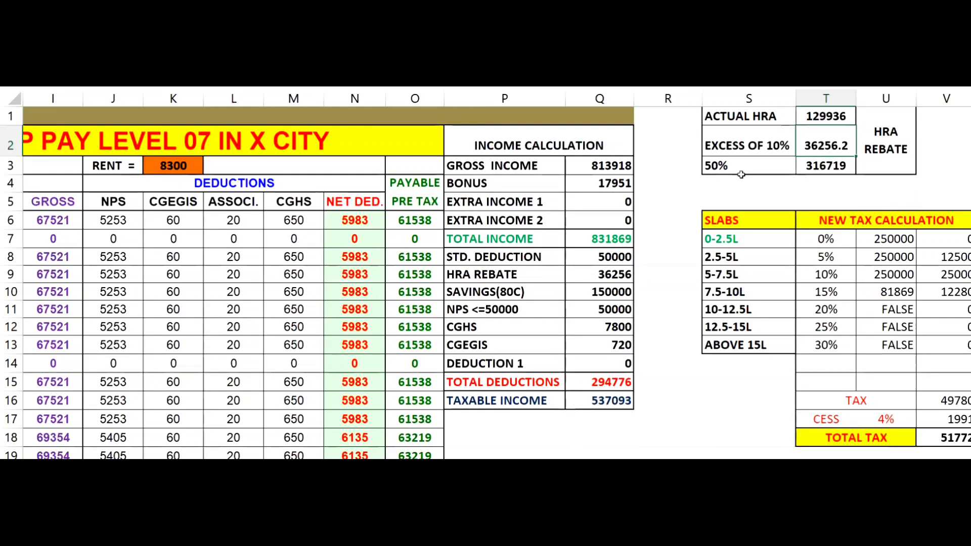
scroll(741, 175, "left", 4)
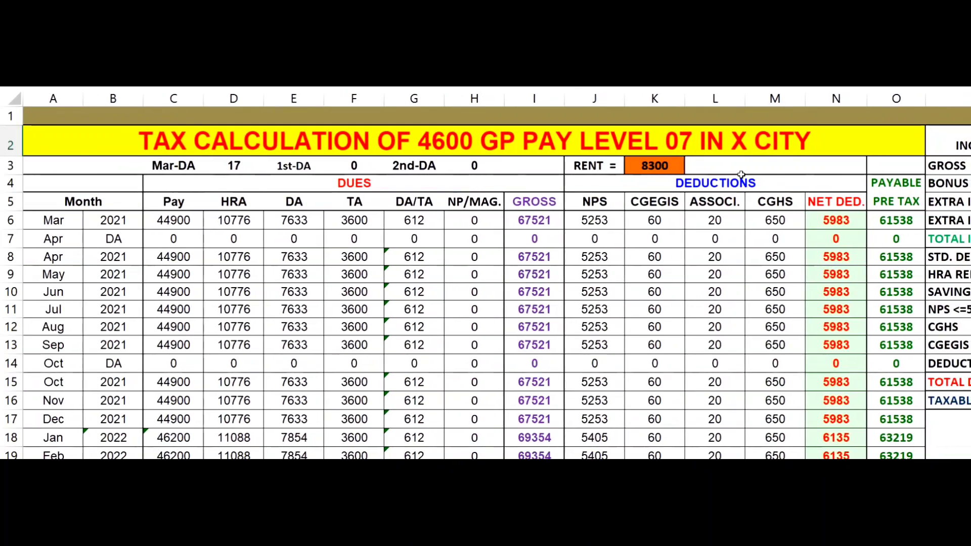
scroll(741, 175, "down", 3)
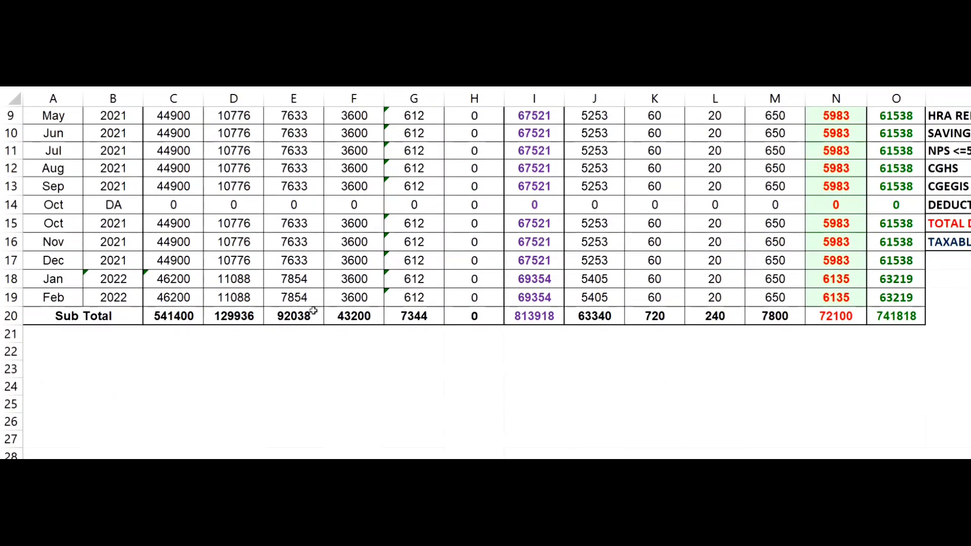
scroll(313, 298, "up", 2)
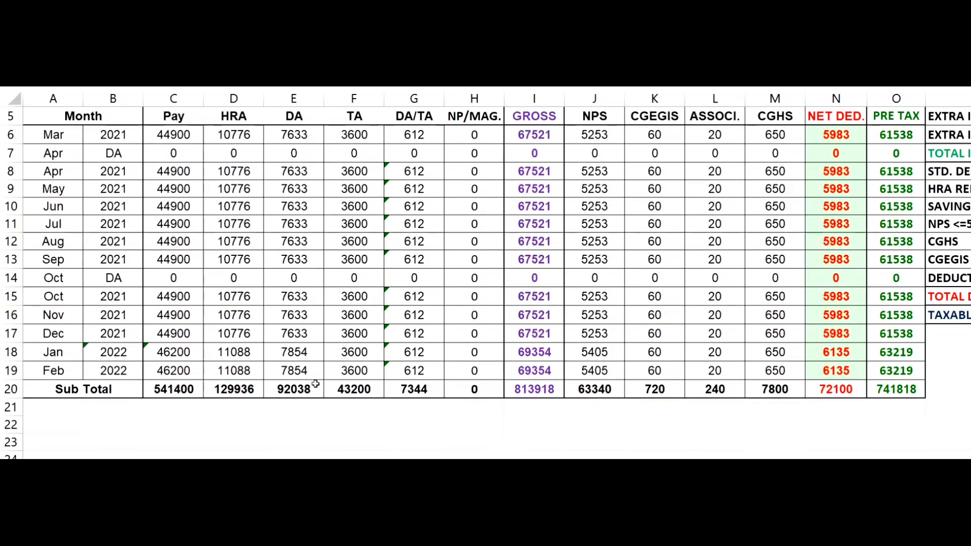
scroll(315, 384, "down", 3)
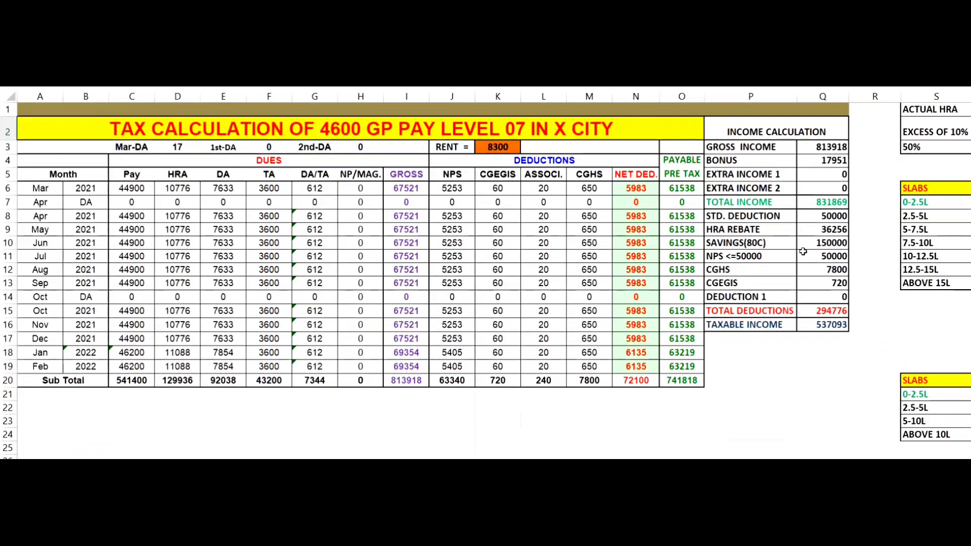
scroll(863, 243, "right", 3)
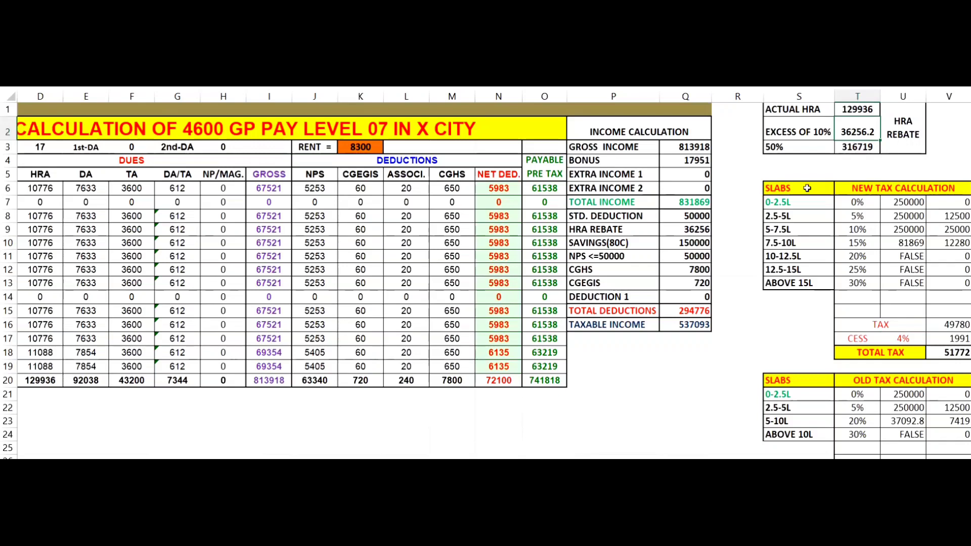
Compare the actual HRA, excess of 10% and 50% amounts with the HRA REBATE entry in the income calculation
scroll(894, 133, "up", 5)
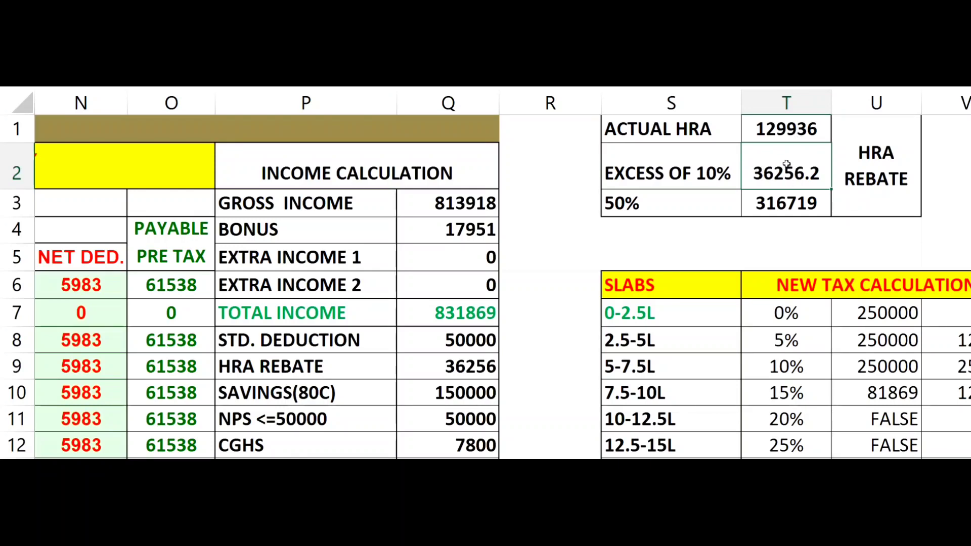
scroll(782, 166, "down", 1)
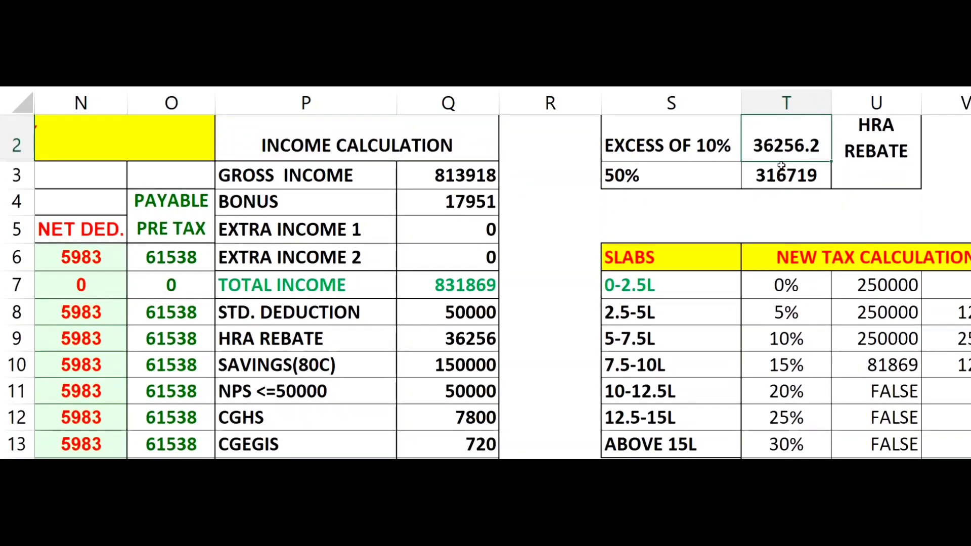
scroll(782, 166, "up", 1)
scroll(782, 165, "down", 1)
scroll(781, 165, "up", 1)
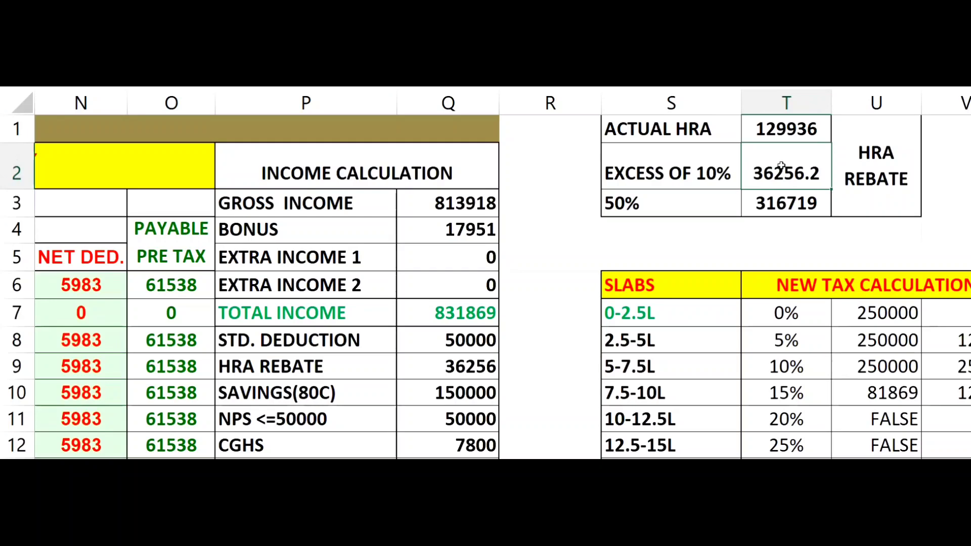
scroll(782, 165, "down", 1)
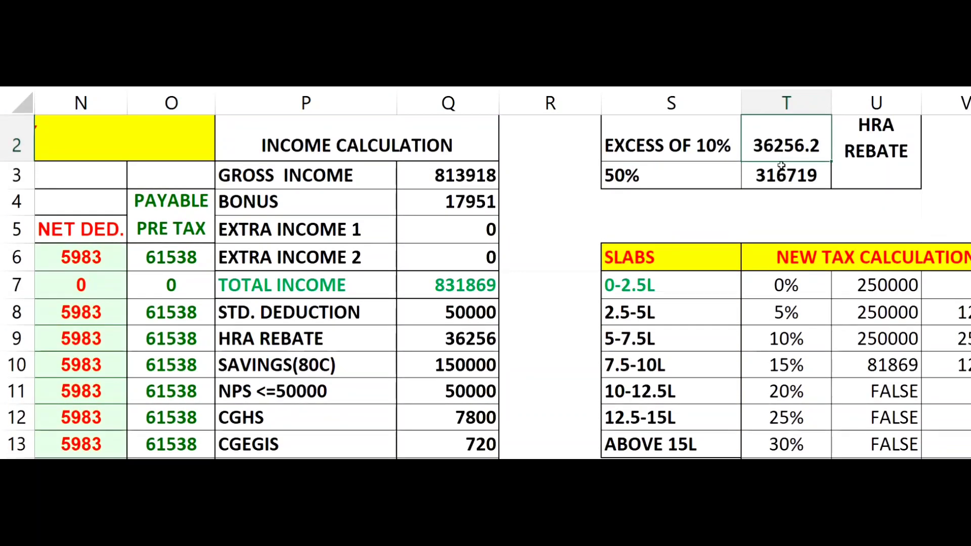
Review the SAVINGS(80C) and NPS <=50000 deductions in the income calculation block
scroll(781, 165, "down", 2)
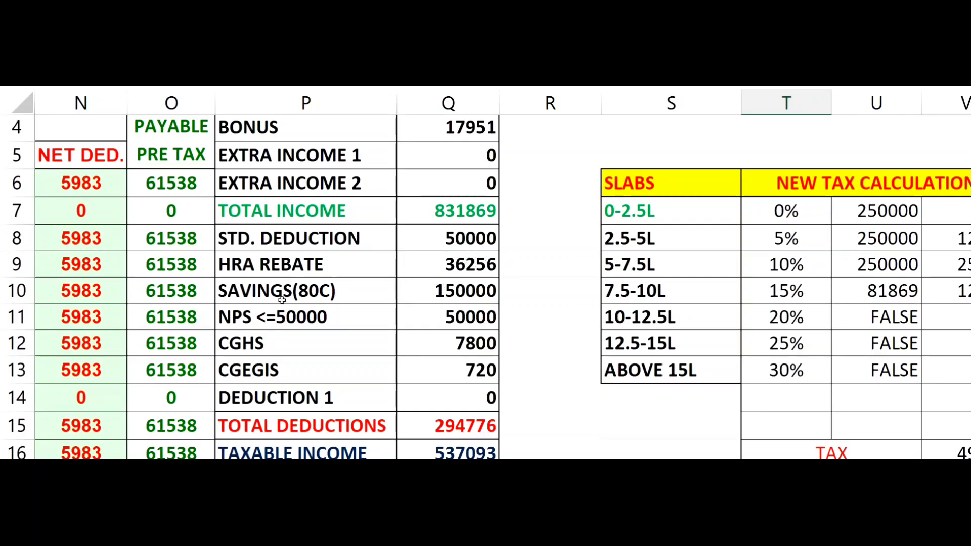
scroll(282, 301, "down", 1)
scroll(282, 301, "up", 1)
scroll(431, 294, "down", 1)
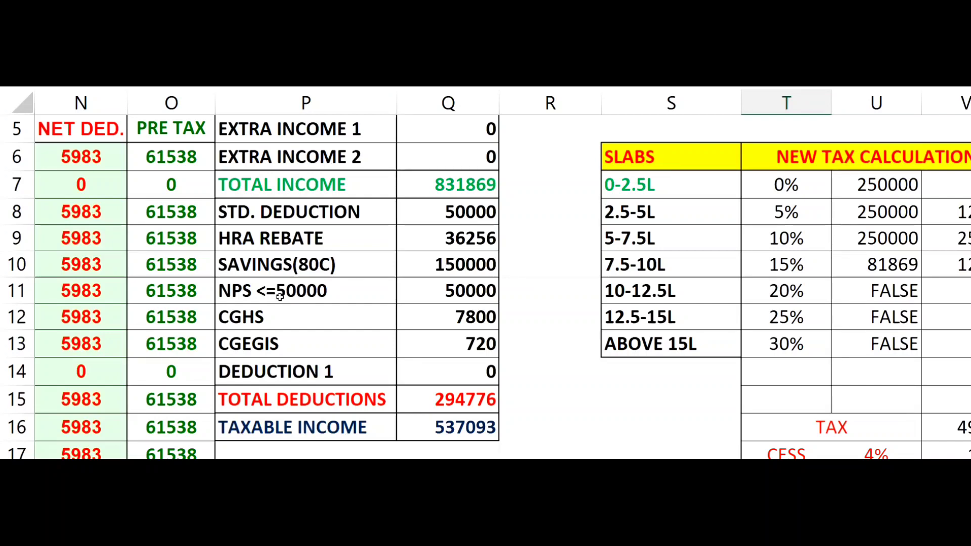
Check the NPS <=50000 deduction against the monthly NPS amounts and their sub total in the deductions table
scroll(263, 297, "left", 2)
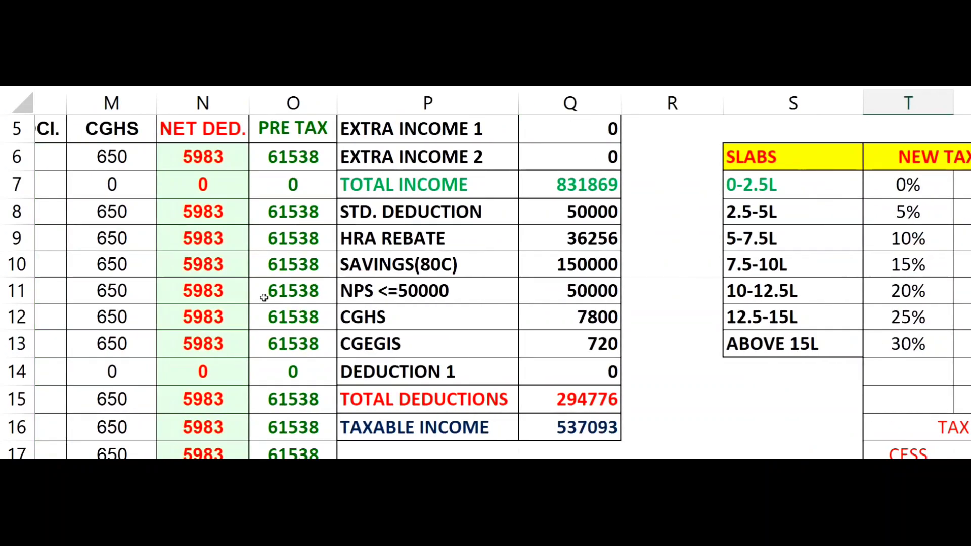
scroll(264, 297, "down", 1)
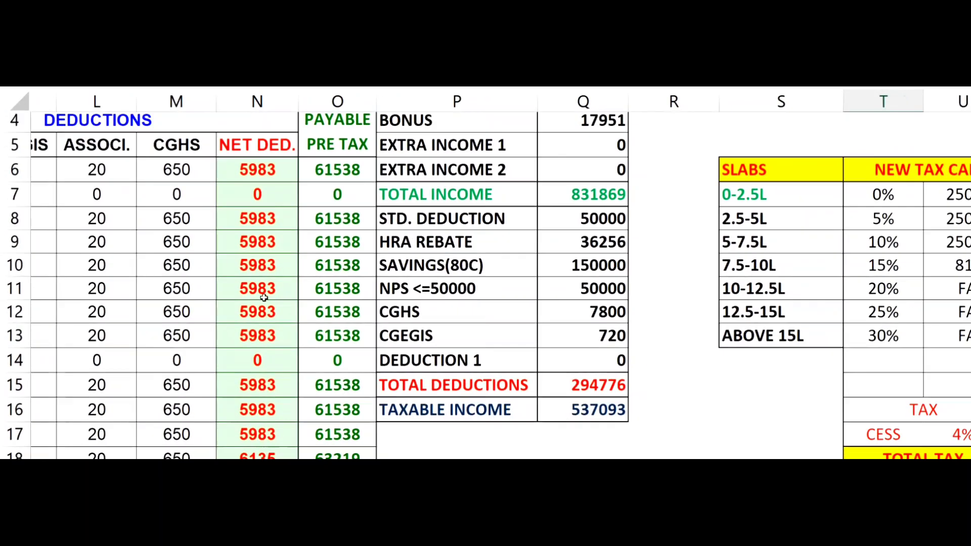
scroll(263, 297, "left", 2)
scroll(264, 297, "left", 1)
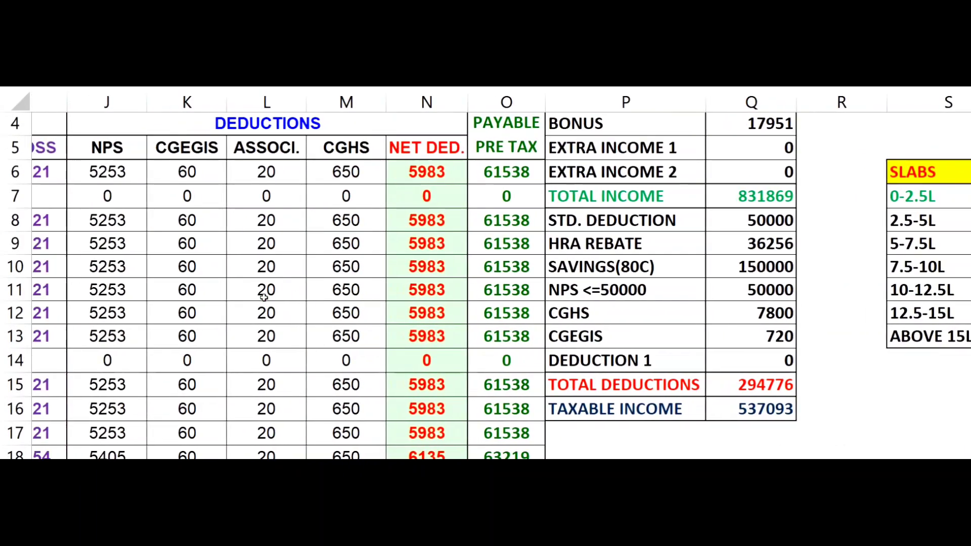
scroll(263, 297, "right", 1)
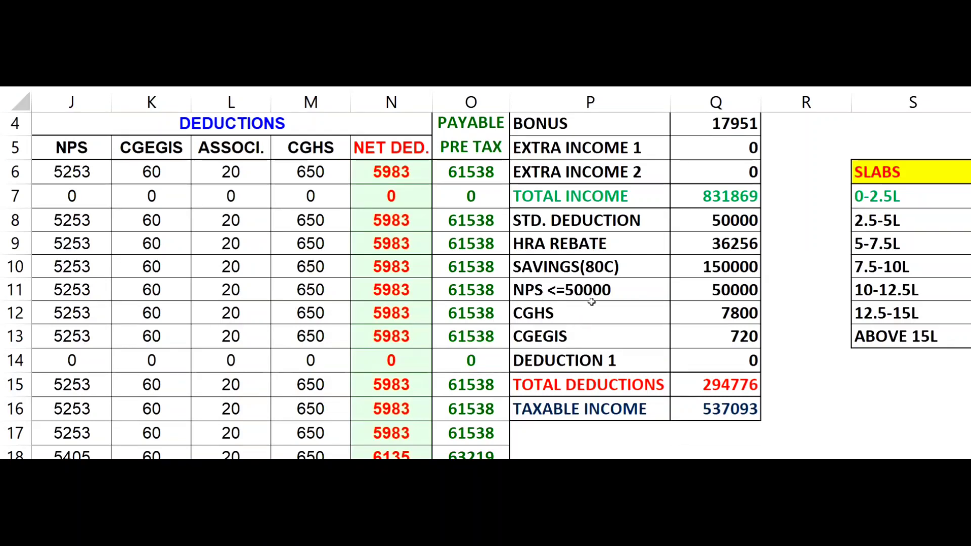
scroll(591, 302, "down", 2)
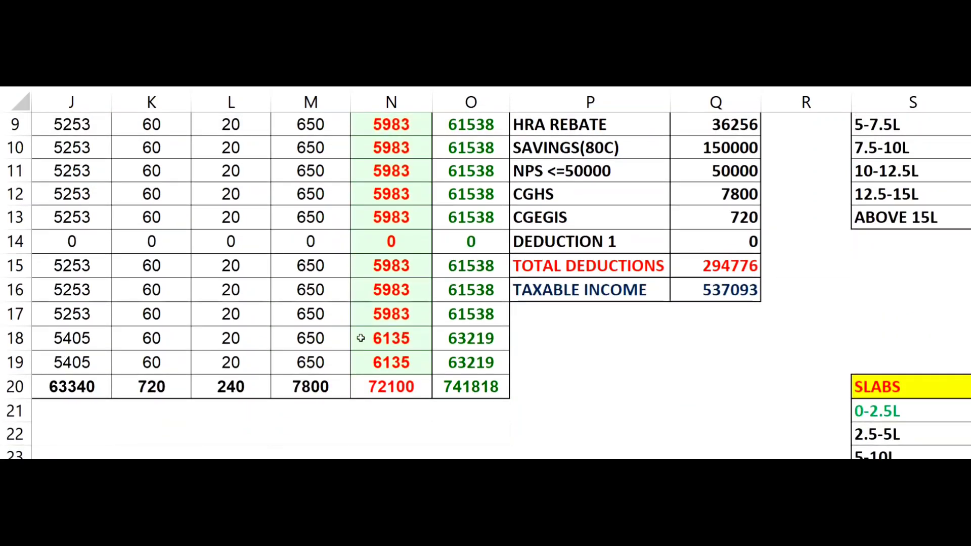
scroll(361, 337, "left", 1)
scroll(361, 337, "up", 2)
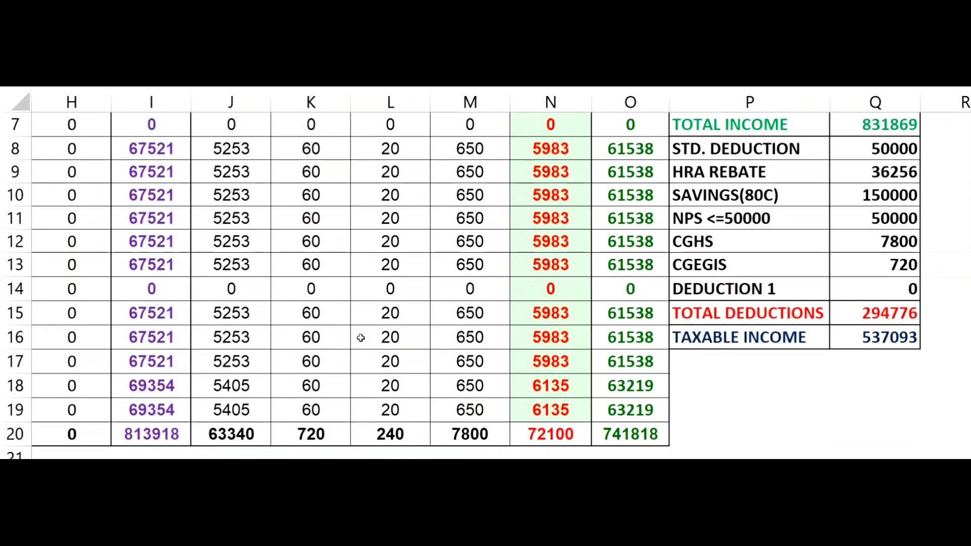
scroll(360, 338, "down", 1, "ctrl")
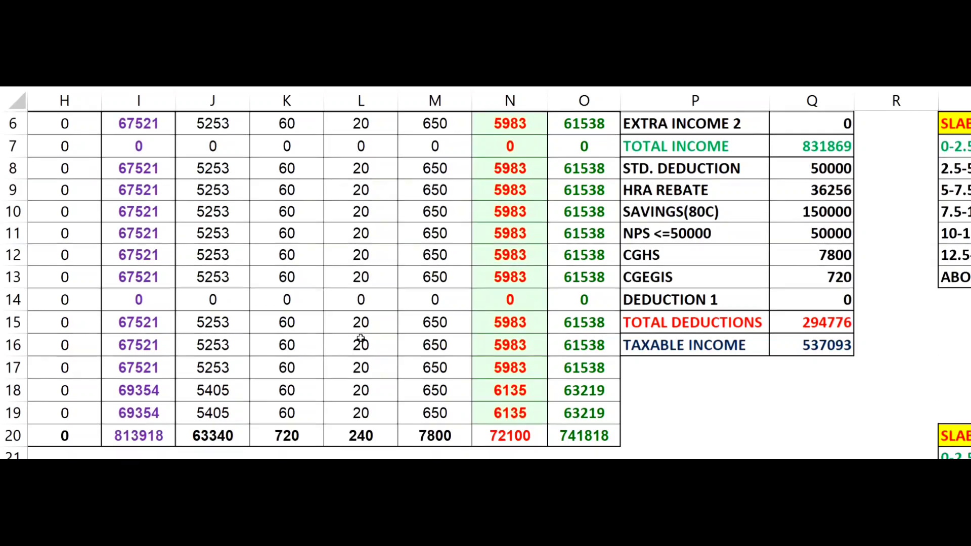
scroll(365, 382, "up", 2)
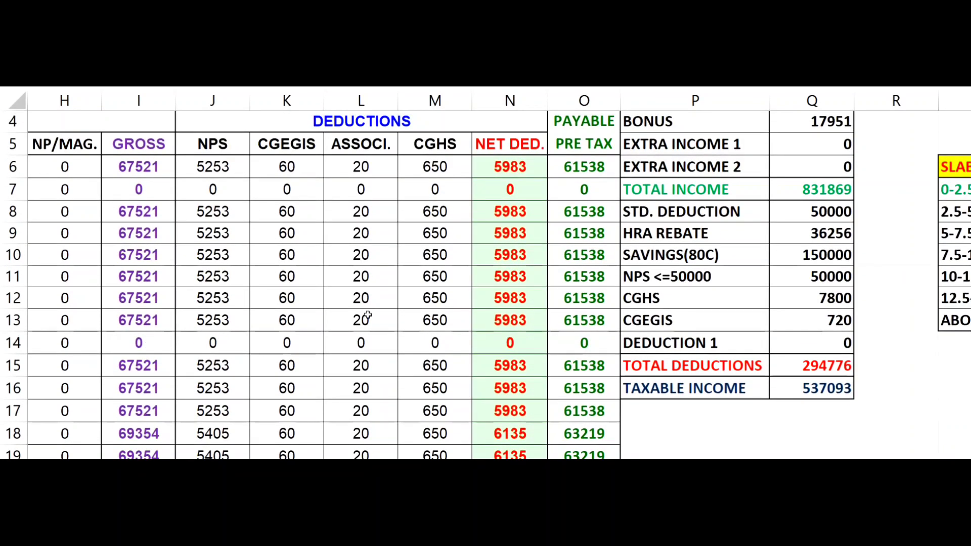
Compare the CGHS and CGEGIS entries in the income calculation with the sub totals of their columns in the deductions table
scroll(367, 316, "down", 2, "ctrl")
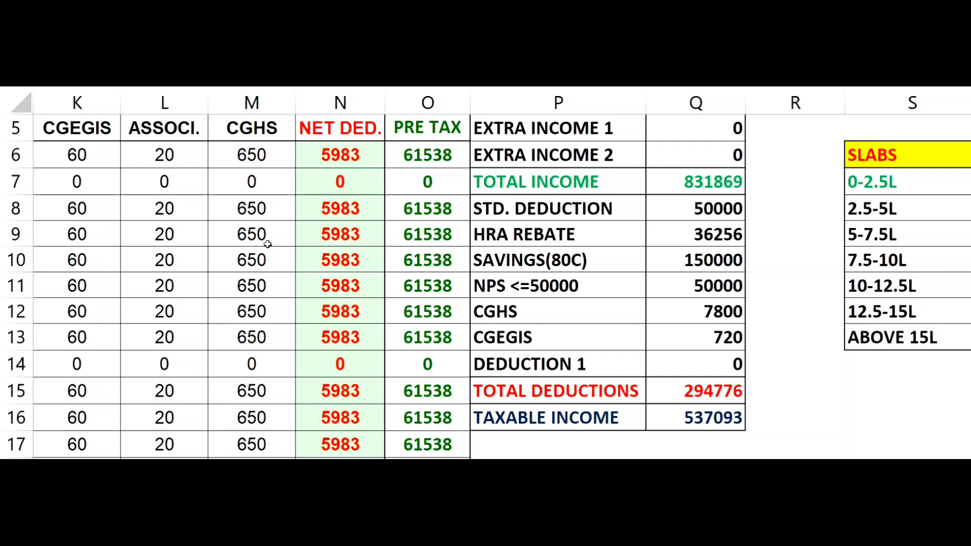
scroll(267, 244, "down", 1)
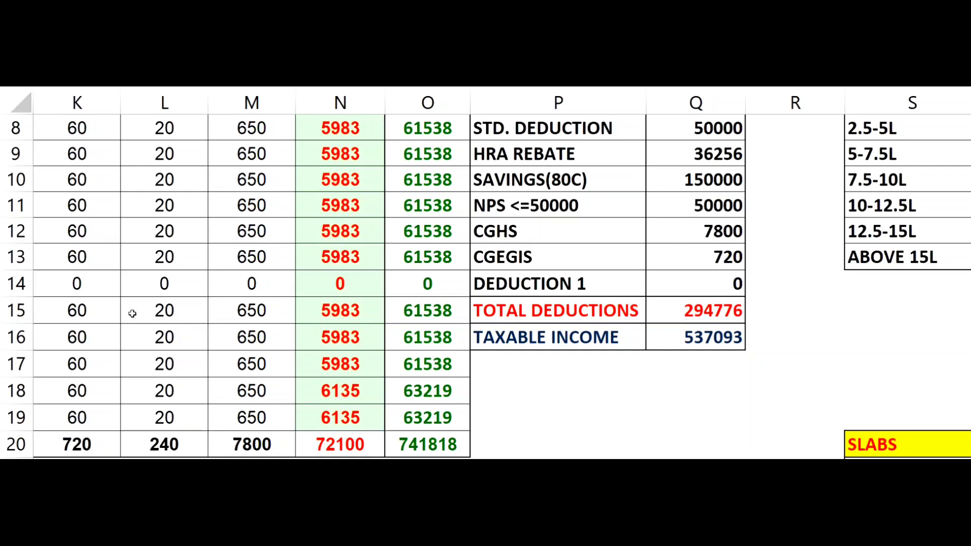
scroll(132, 313, "up", 1)
scroll(131, 314, "down", 2, "ctrl")
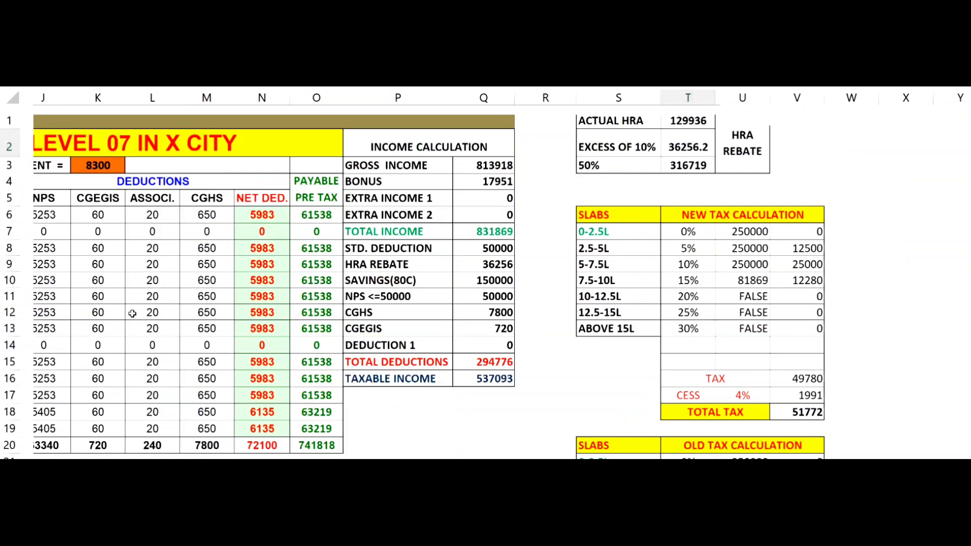
scroll(132, 314, "down", 3, "ctrl")
scroll(132, 314, "up", 3, "ctrl")
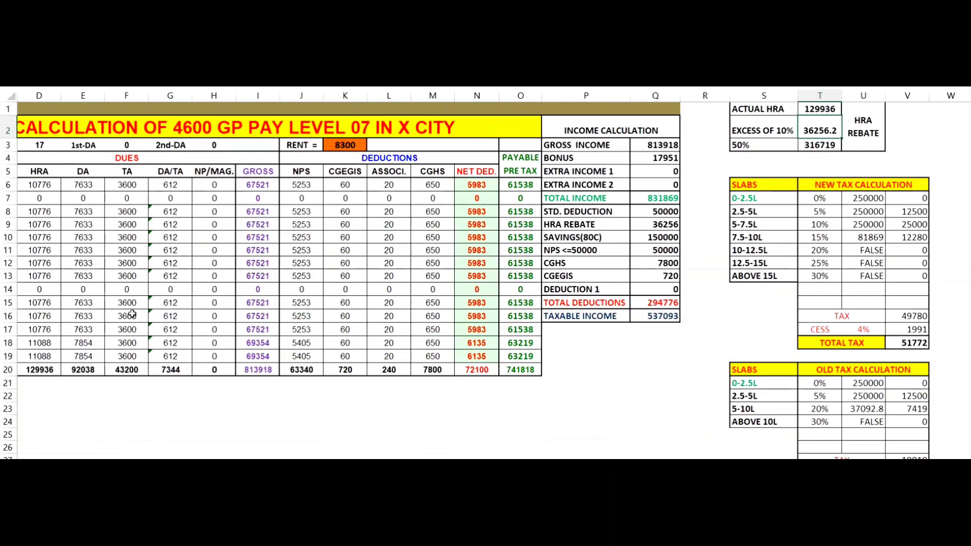
scroll(132, 314, "down", 2)
scroll(132, 313, "up", 2)
scroll(320, 234, "up", 3, "ctrl")
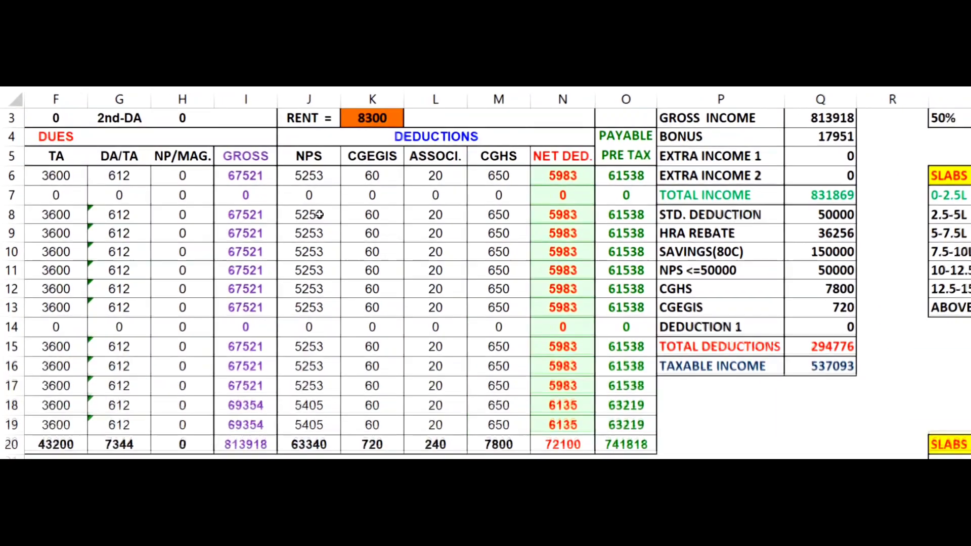
scroll(390, 259, "down", 1)
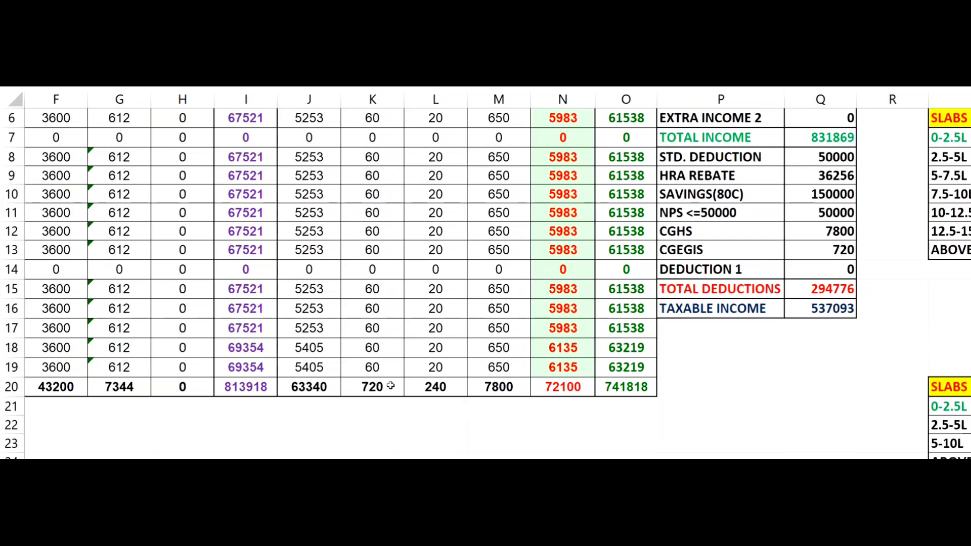
scroll(391, 386, "right", 1)
scroll(391, 386, "up", 1)
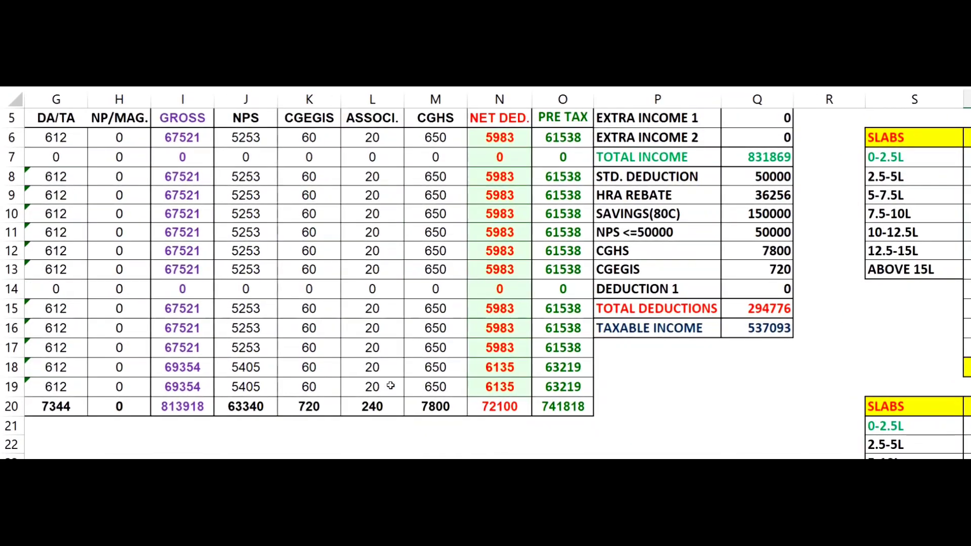
Select the STD. DEDUCTION amount and go over the income calculation's deductions, total deductions and taxable income
left_click(844, 229)
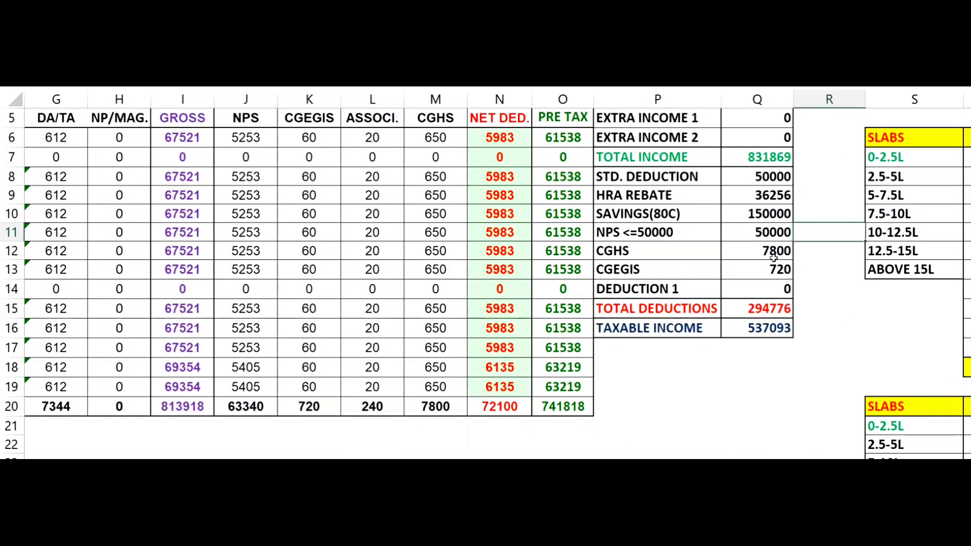
left_click(759, 178)
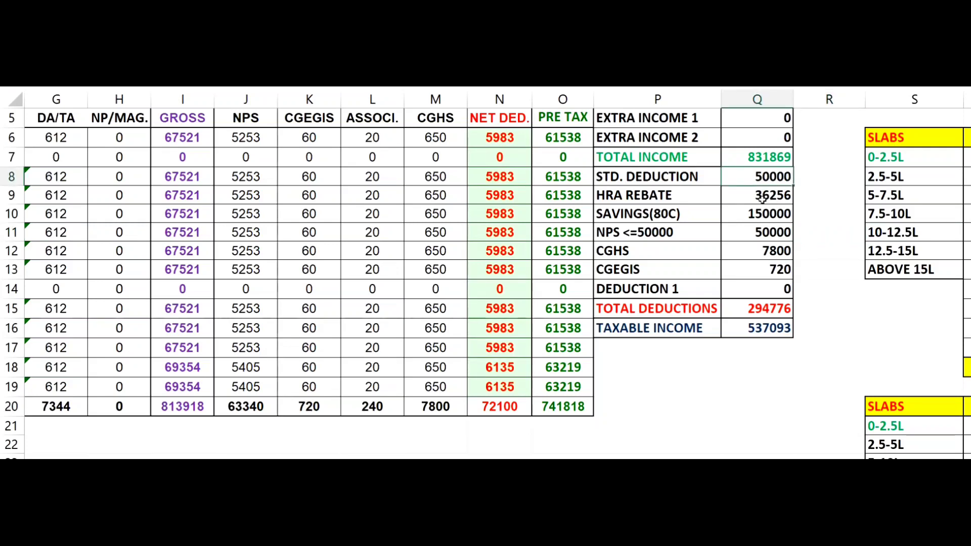
left_click(842, 218)
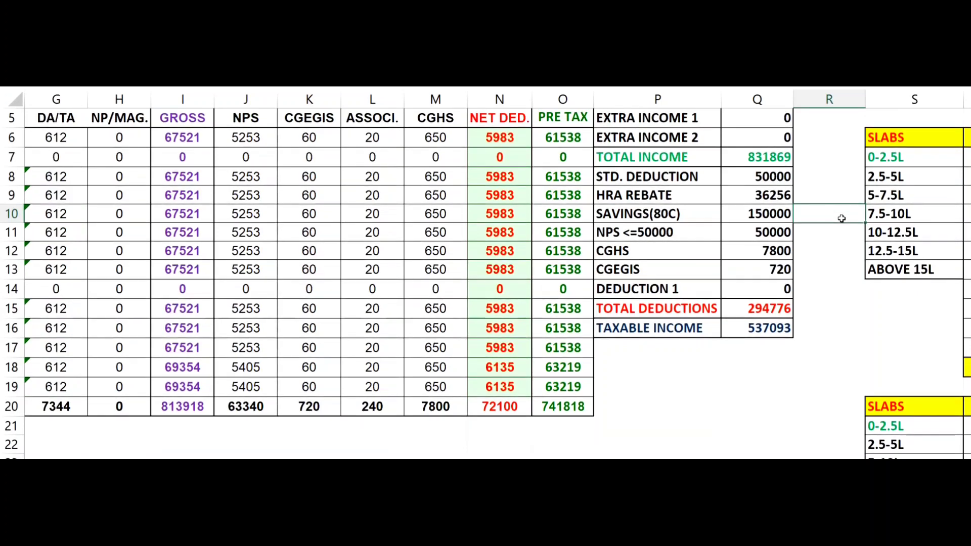
scroll(843, 274, "up", 1)
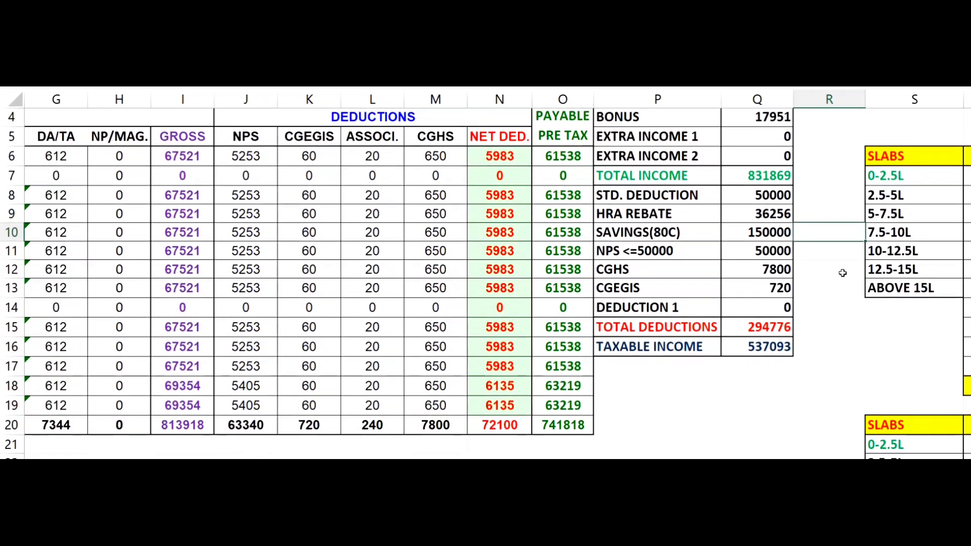
scroll(842, 273, "up", 1)
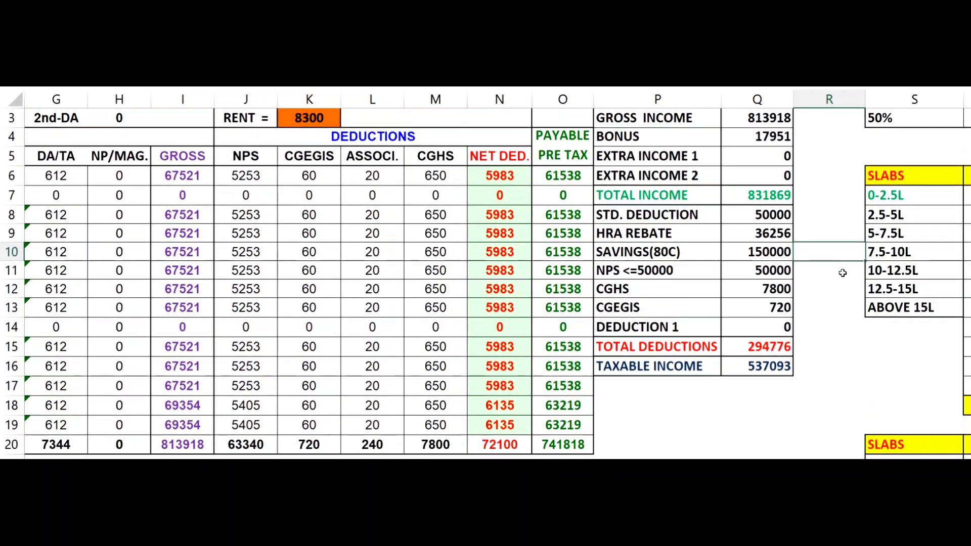
scroll(843, 299, "up", 1)
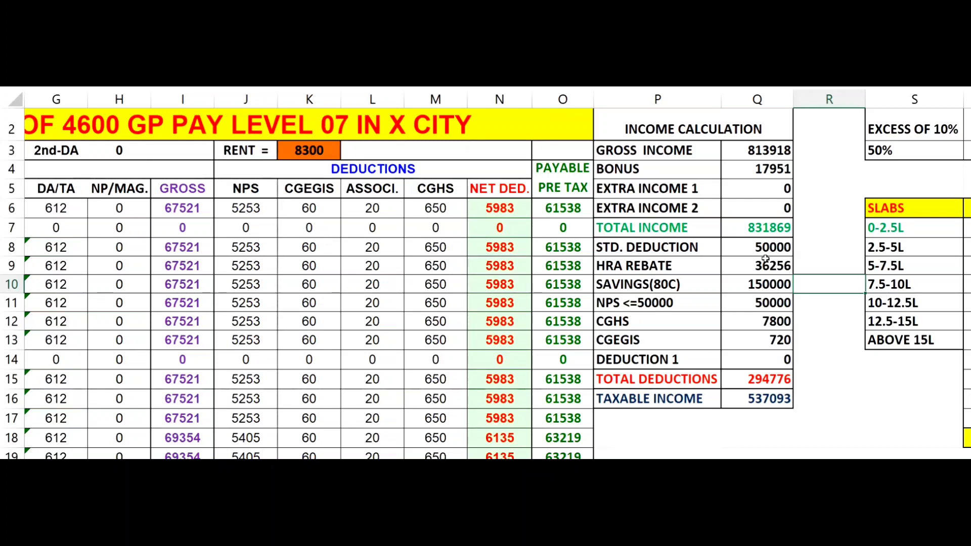
scroll(765, 259, "down", 1)
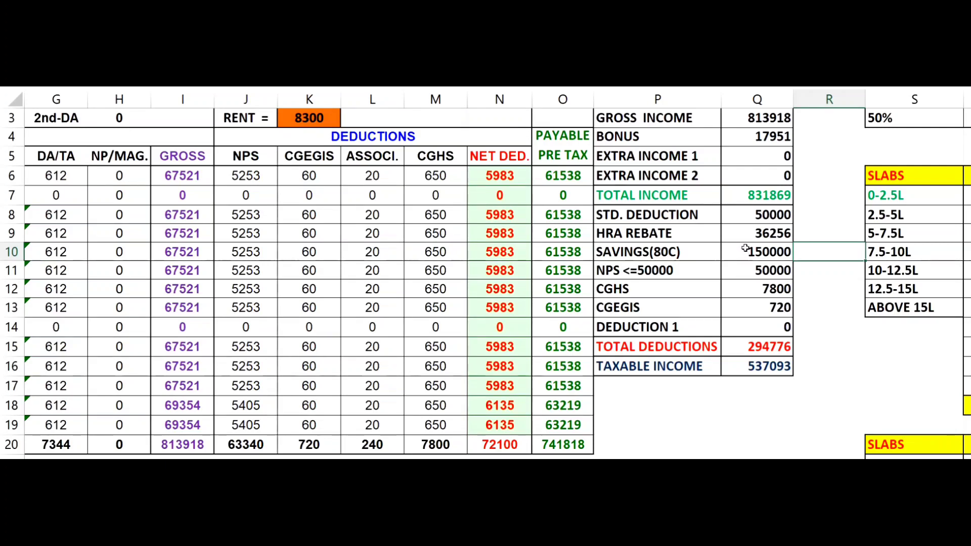
scroll(743, 251, "down", 1)
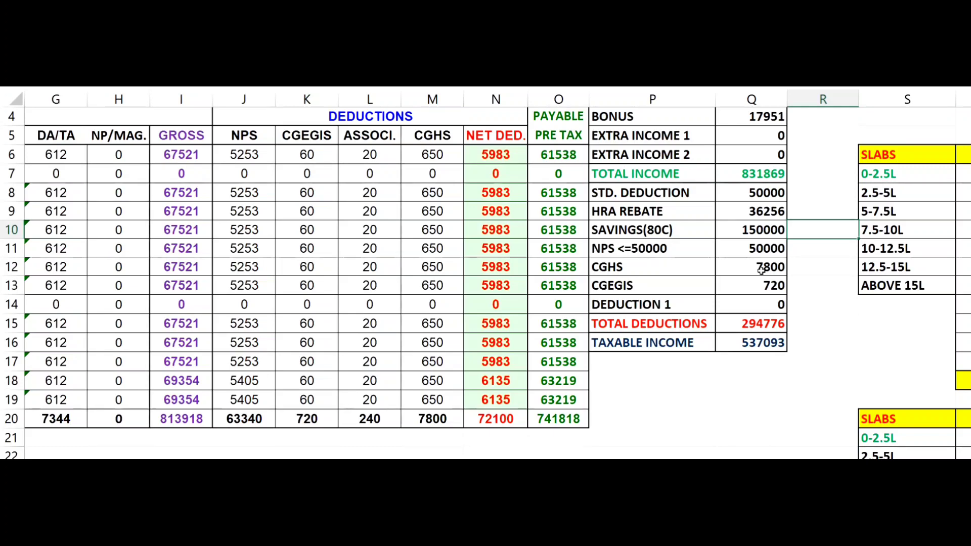
Review the income calculation from GROSS INCOME and BONUS down to TOTAL DEDUCTIONS and TAXABLE INCOME
scroll(761, 271, "up", 1)
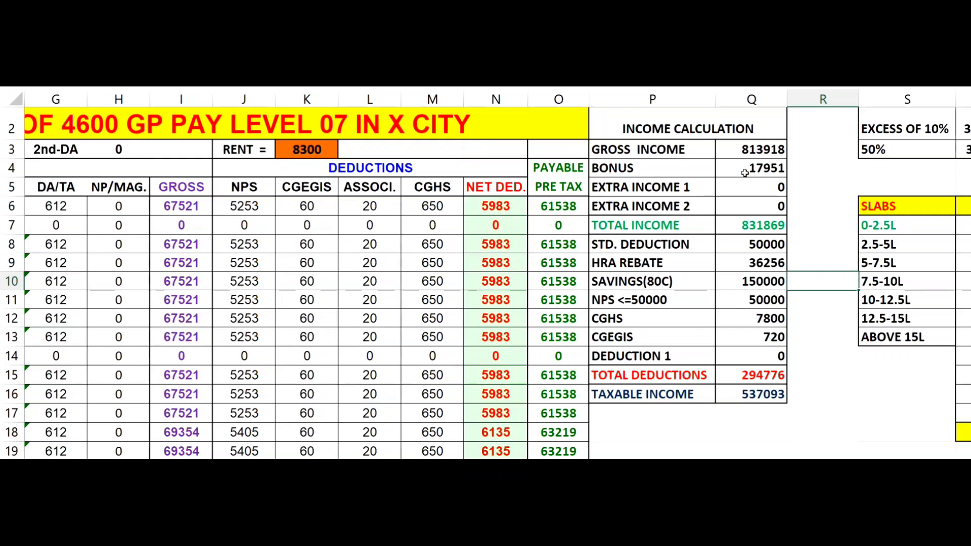
scroll(745, 173, "down", 1)
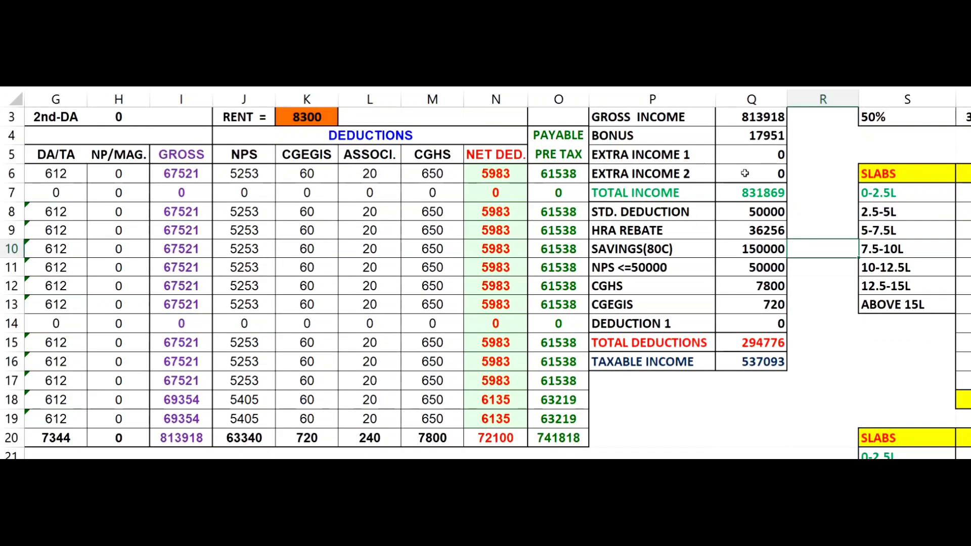
scroll(744, 173, "down", 1)
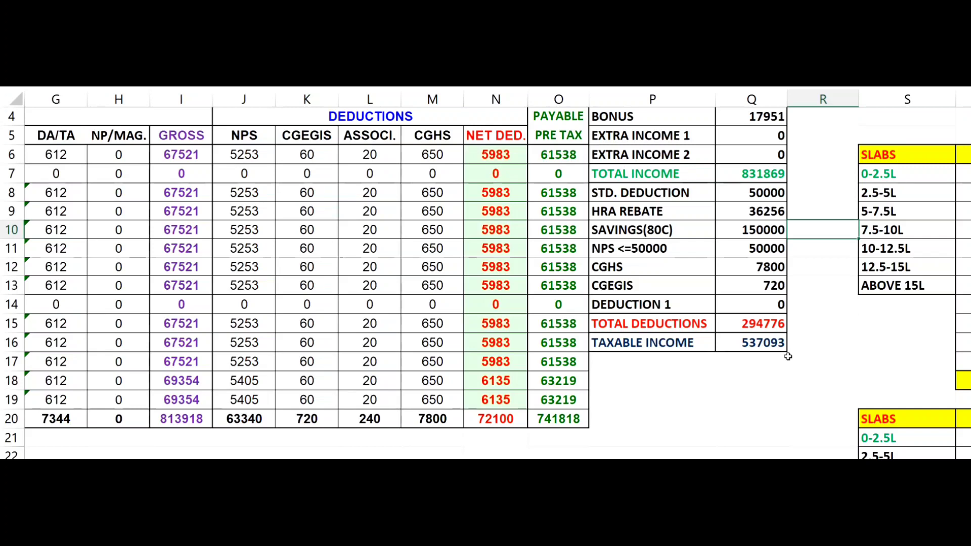
Locate the NEW TAX CALCULATION and OLD TAX CALCULATION tables beside the income calculation block
scroll(788, 356, "right", 2)
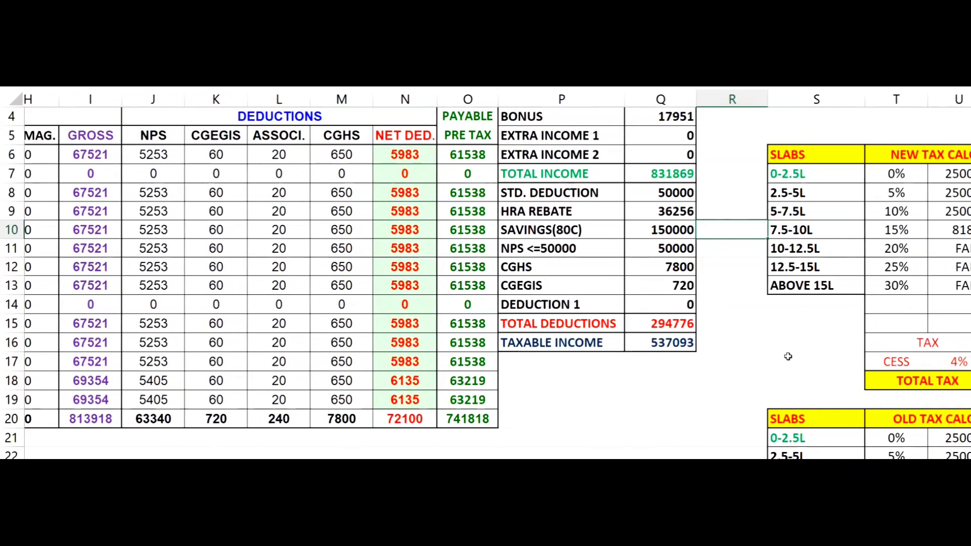
scroll(788, 357, "right", 3)
scroll(788, 356, "down", 1)
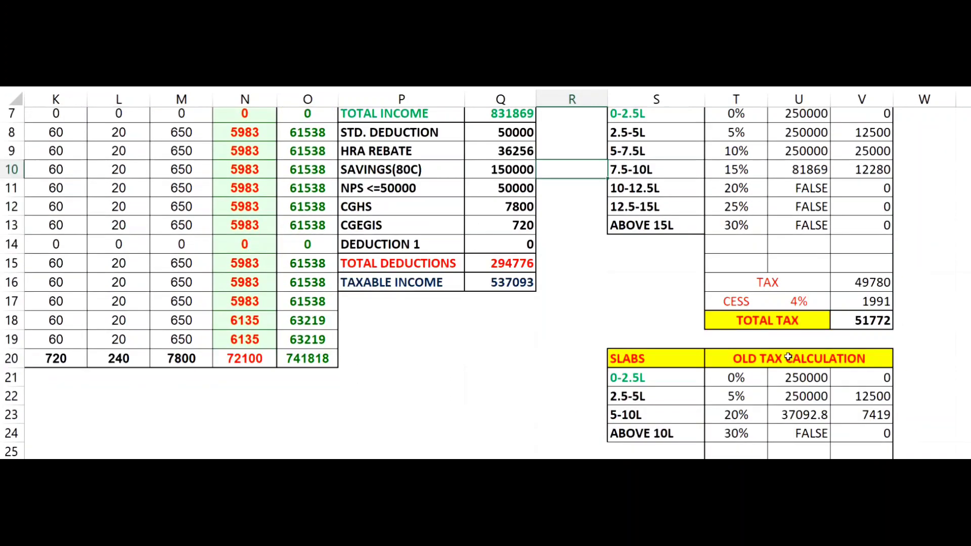
scroll(788, 356, "down", 1)
scroll(788, 357, "down", 4)
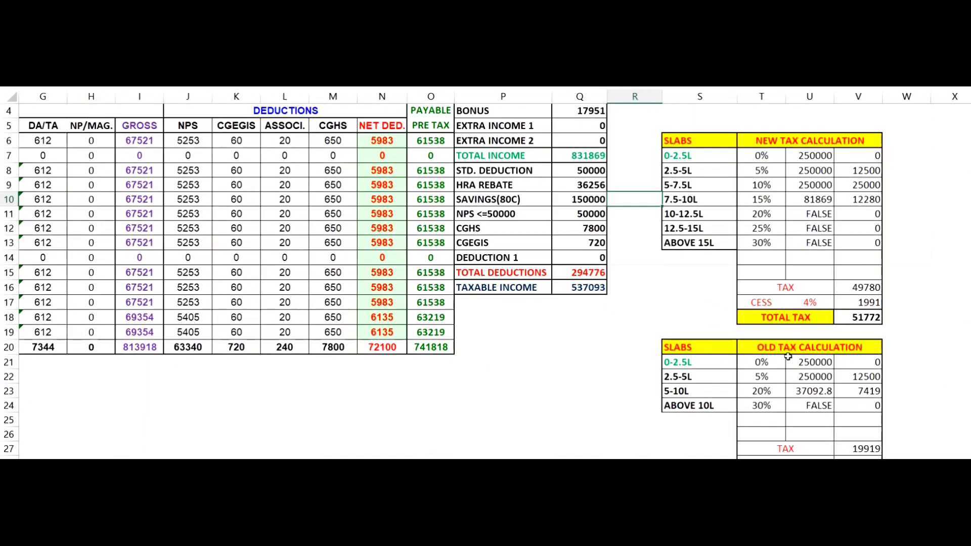
scroll(788, 356, "down", 1)
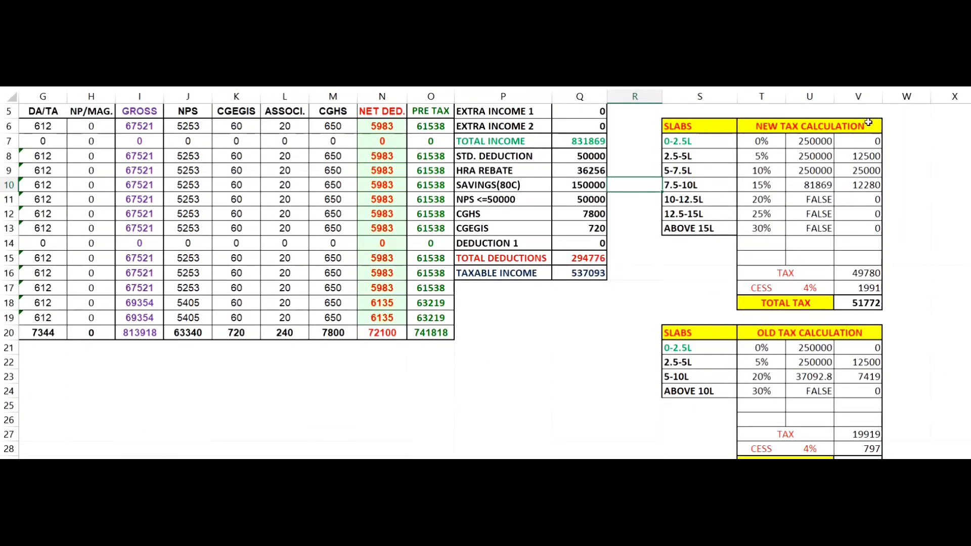
Examine the income slabs and percentage rates of the new tax calculation and those of the old tax calculation
scroll(868, 122, "up", 5)
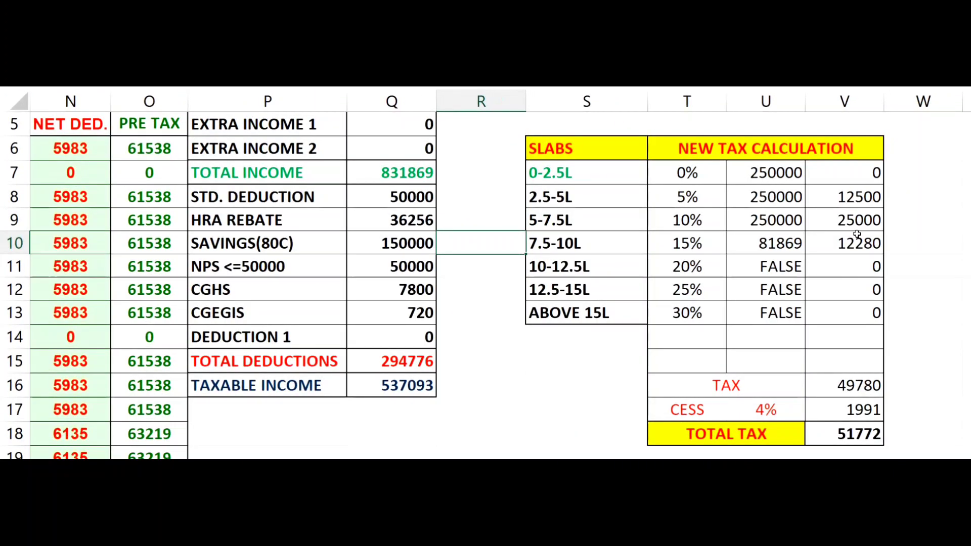
scroll(857, 234, "down", 3)
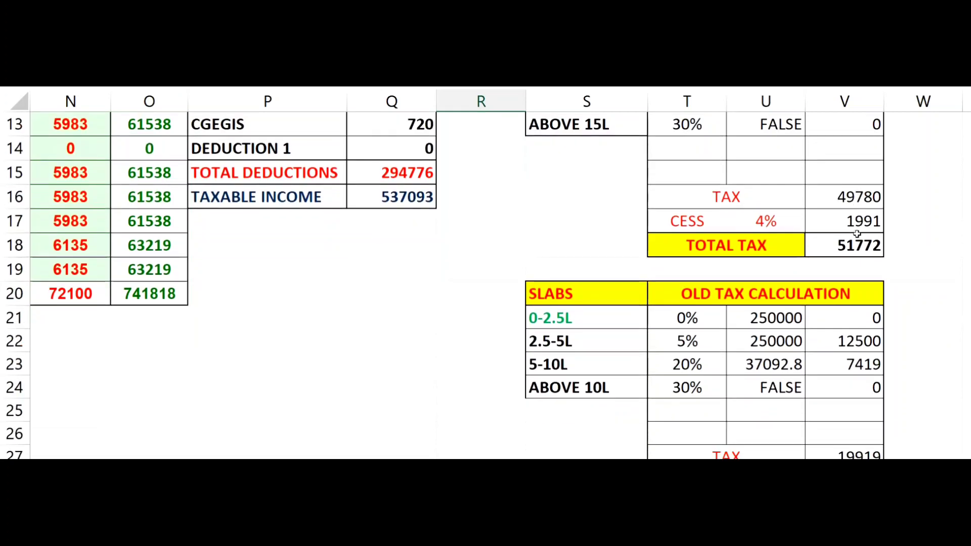
scroll(857, 233, "down", 1)
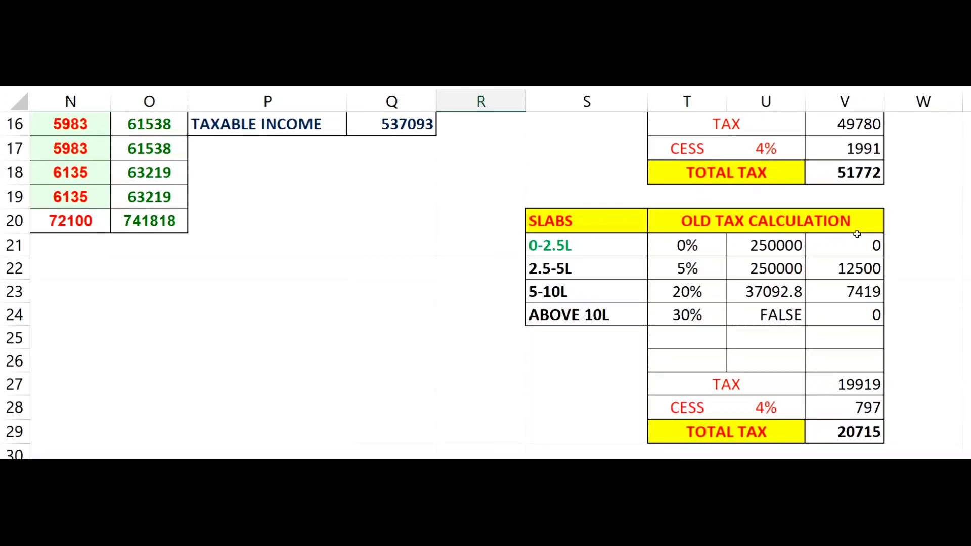
scroll(856, 234, "up", 1)
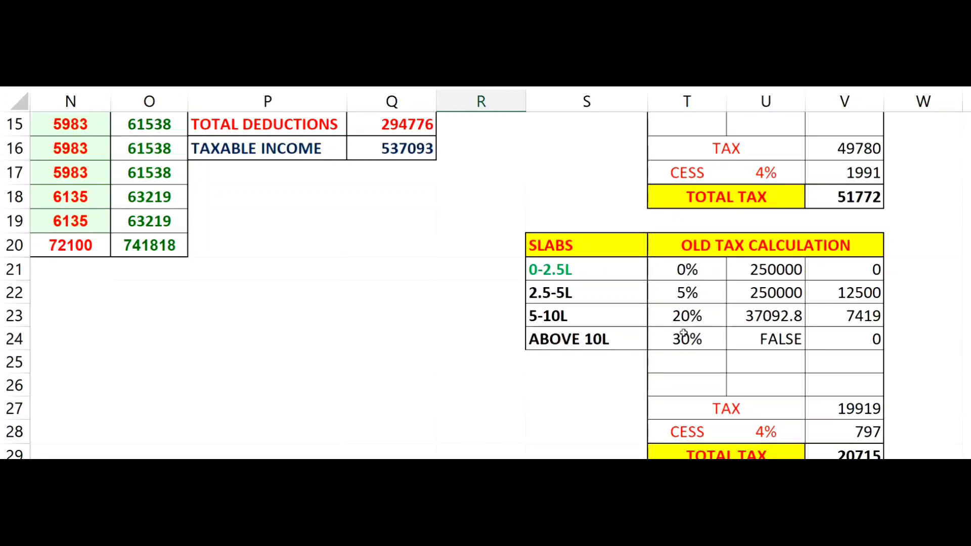
scroll(684, 334, "up", 3)
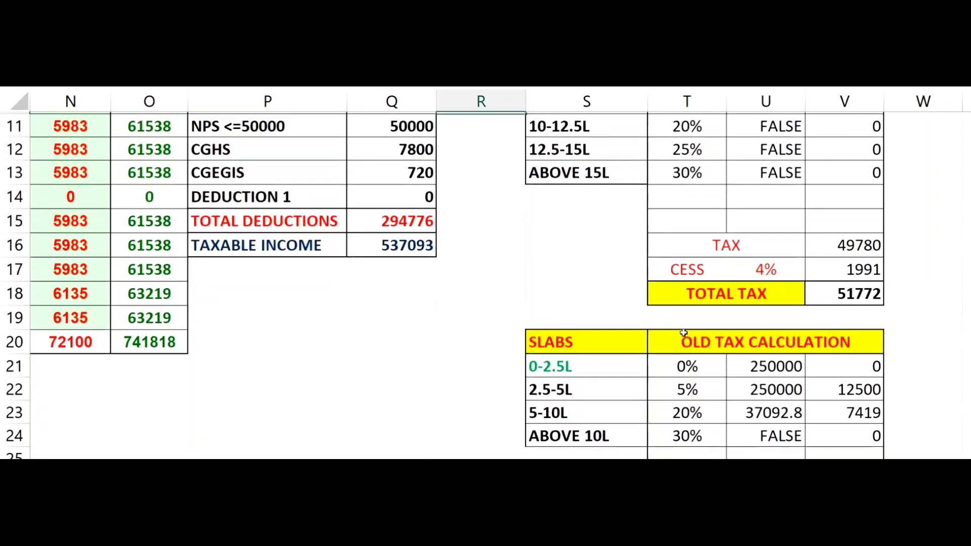
scroll(683, 334, "up", 1)
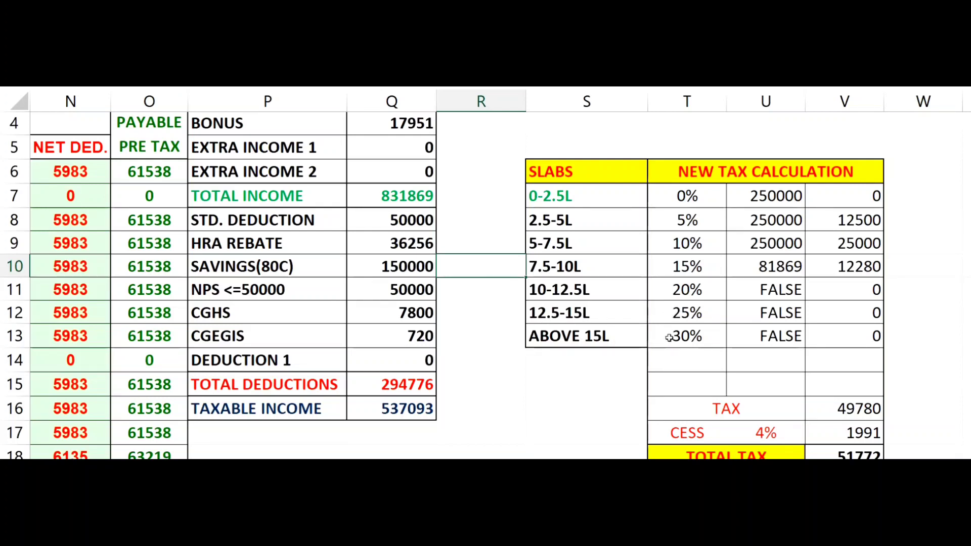
Compare the TAX, CESS and TOTAL TAX rows of the new tax calculation with those of the old one
scroll(669, 338, "down", 1)
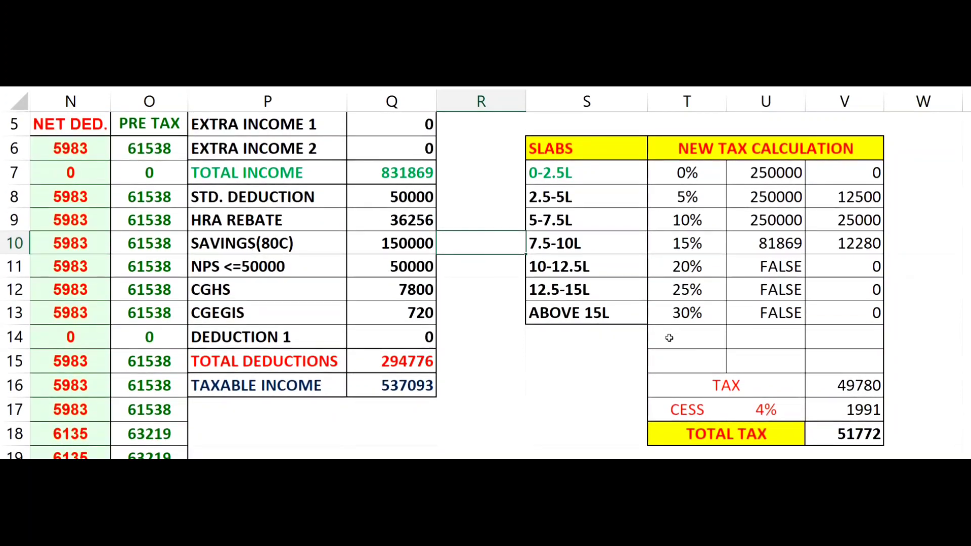
scroll(669, 337, "down", 5)
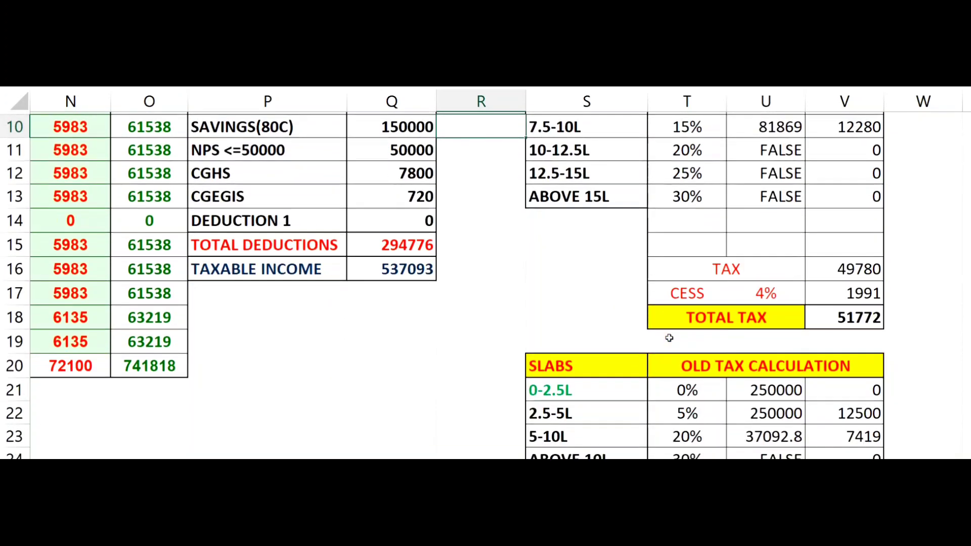
scroll(669, 337, "down", 3)
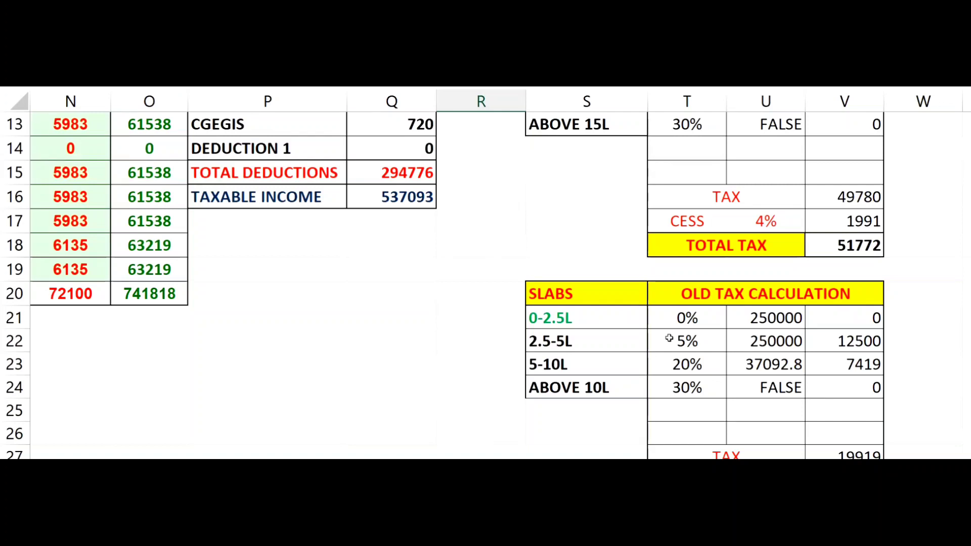
scroll(669, 337, "down", 1)
scroll(669, 337, "down", 2)
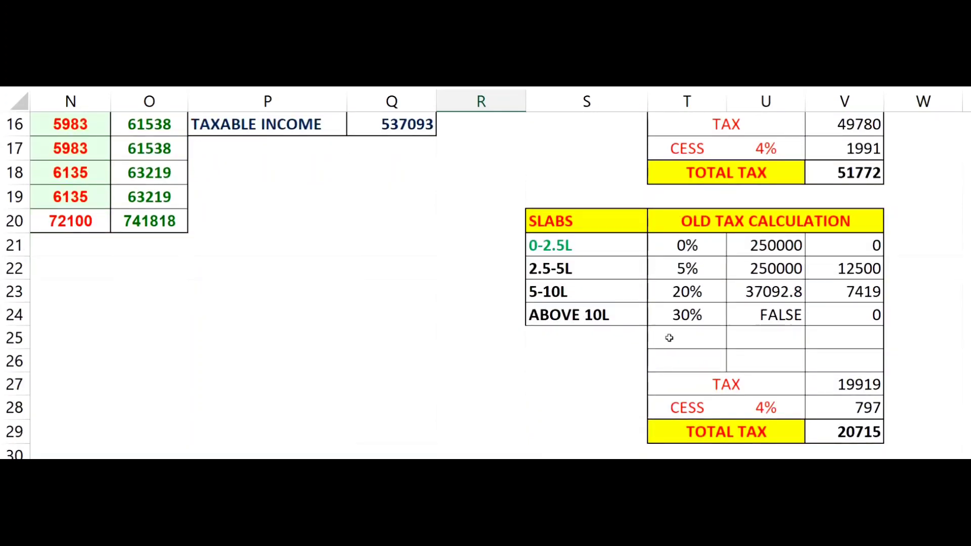
scroll(669, 338, "up", 7)
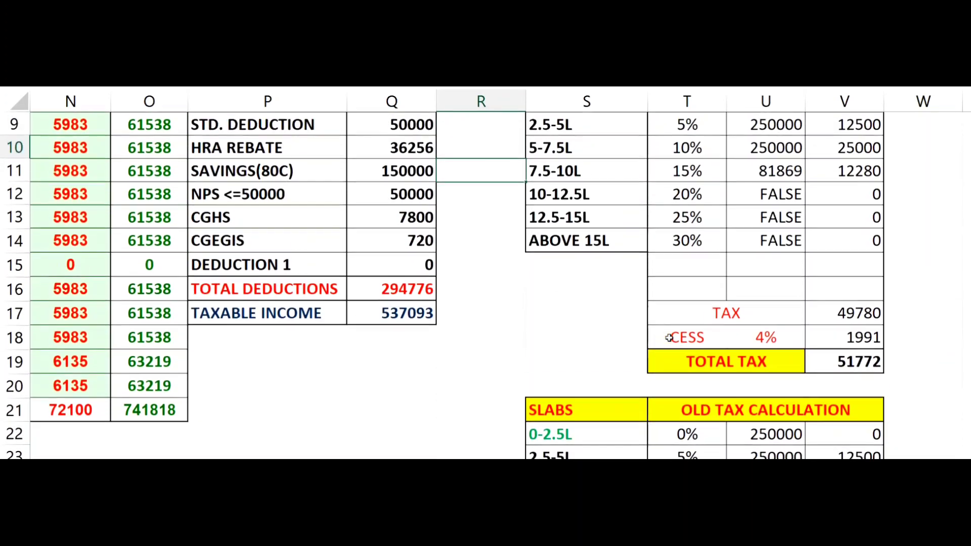
scroll(669, 338, "up", 1)
scroll(405, 340, "down", 1)
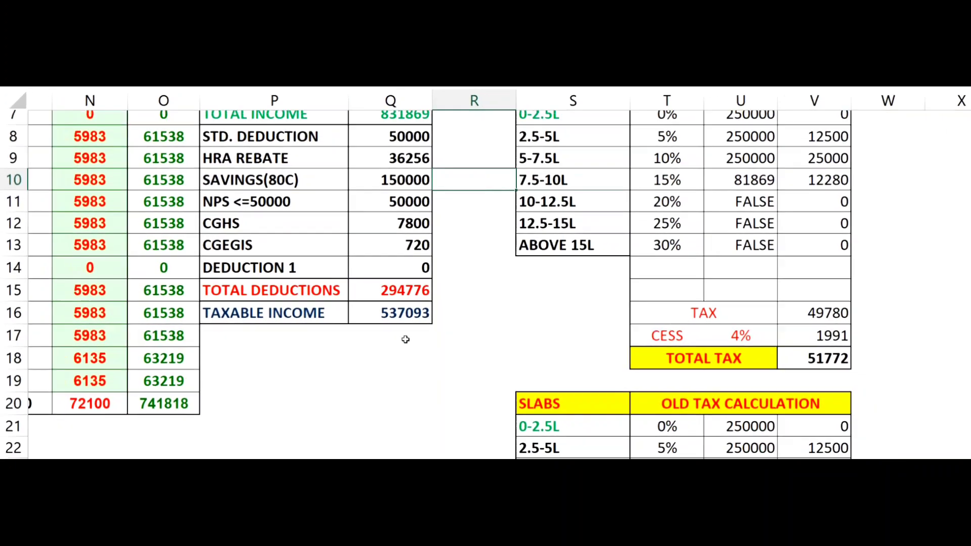
Check how TOTAL INCOME is spread over the new tax slabs, through to TAX, 4% CESS and TOTAL TAX
scroll(329, 220, "up", 1)
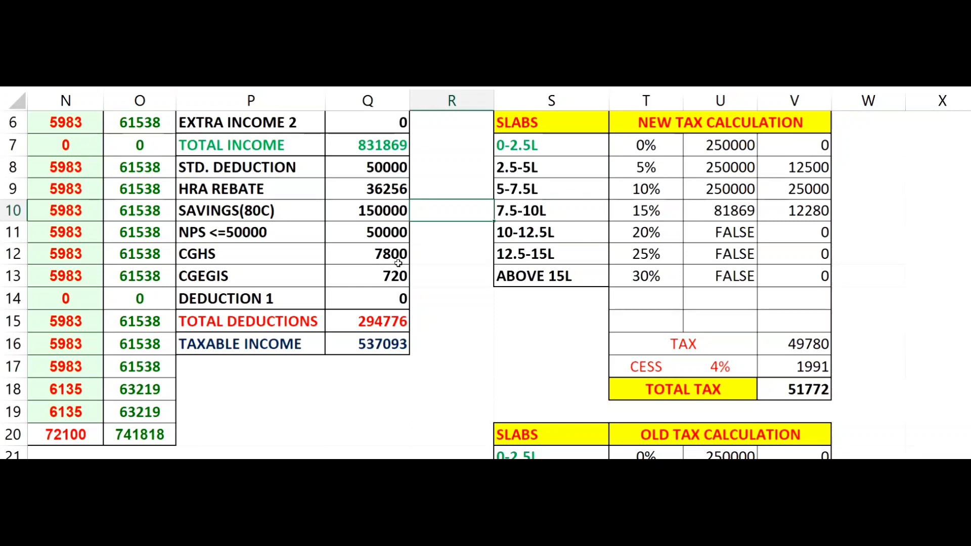
scroll(399, 263, "up", 1)
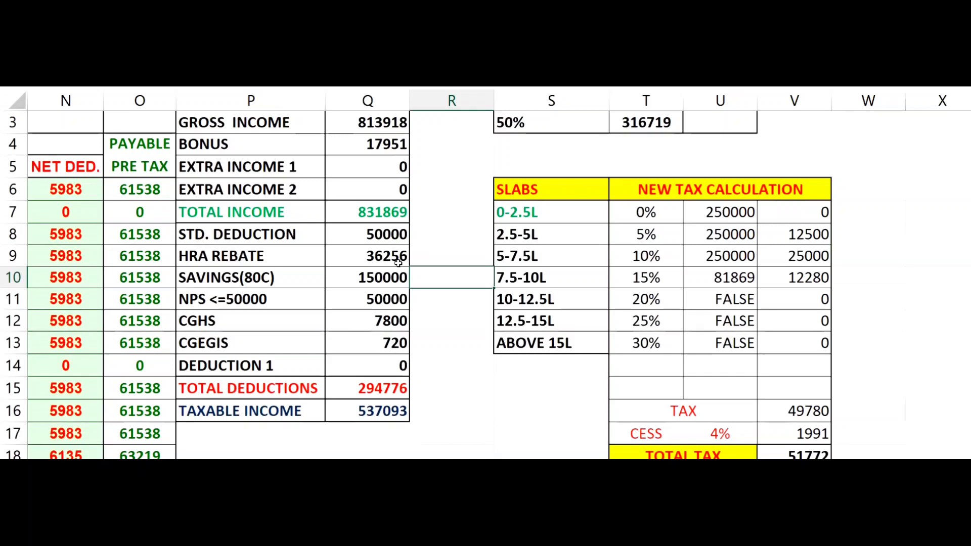
scroll(399, 260, "up", 1)
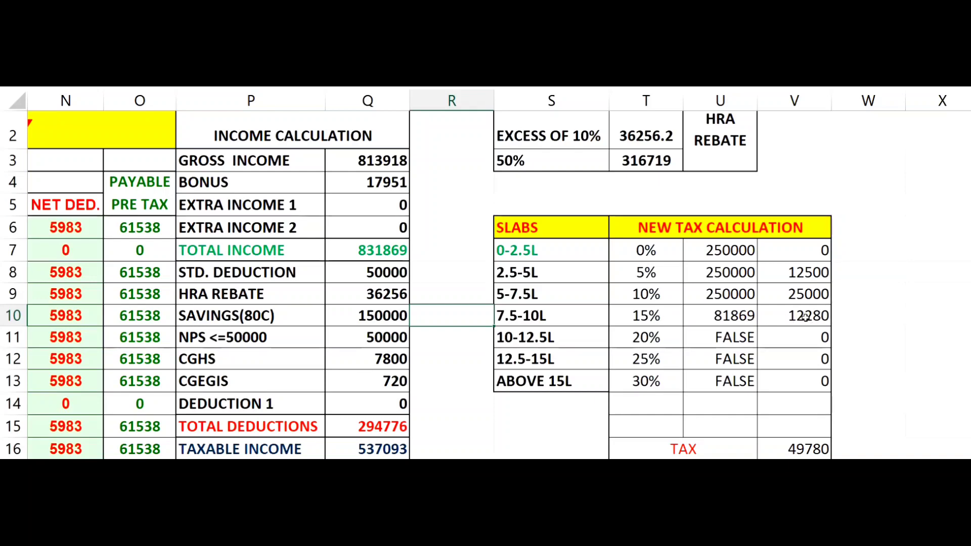
scroll(806, 317, "down", 2)
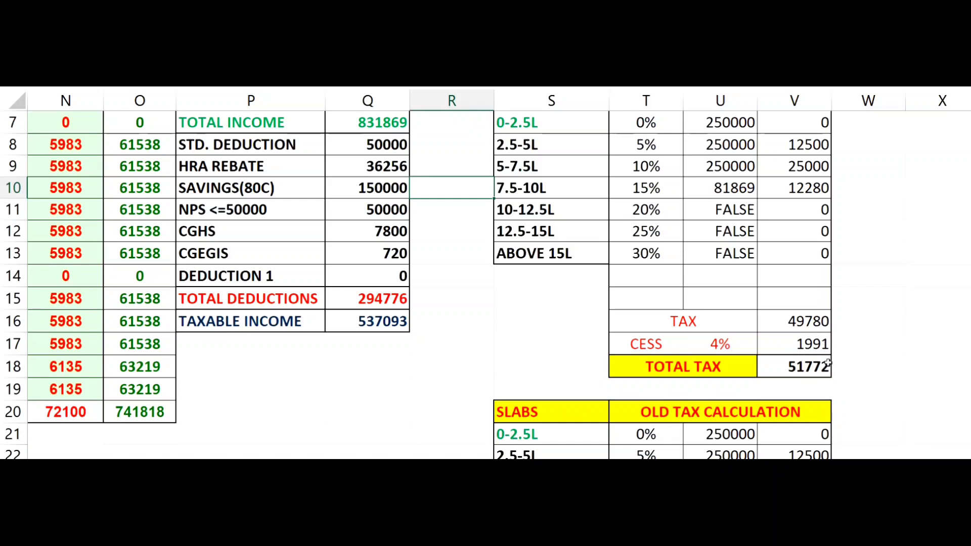
scroll(827, 362, "up", 1)
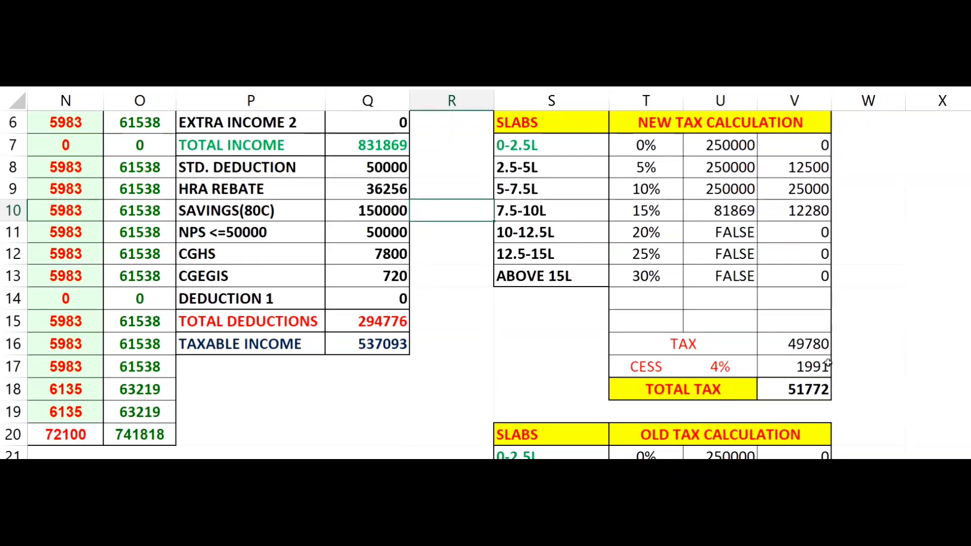
scroll(828, 362, "down", 1)
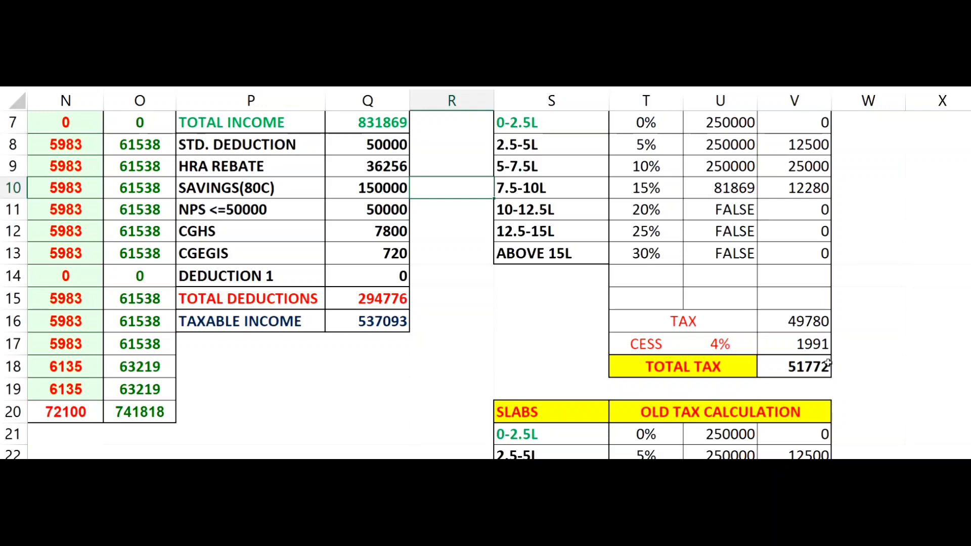
Review the old tax calculation's slab amounts based on TAXABLE INCOME, including its TAX, 4% CESS and TOTAL TAX
scroll(827, 363, "down", 4)
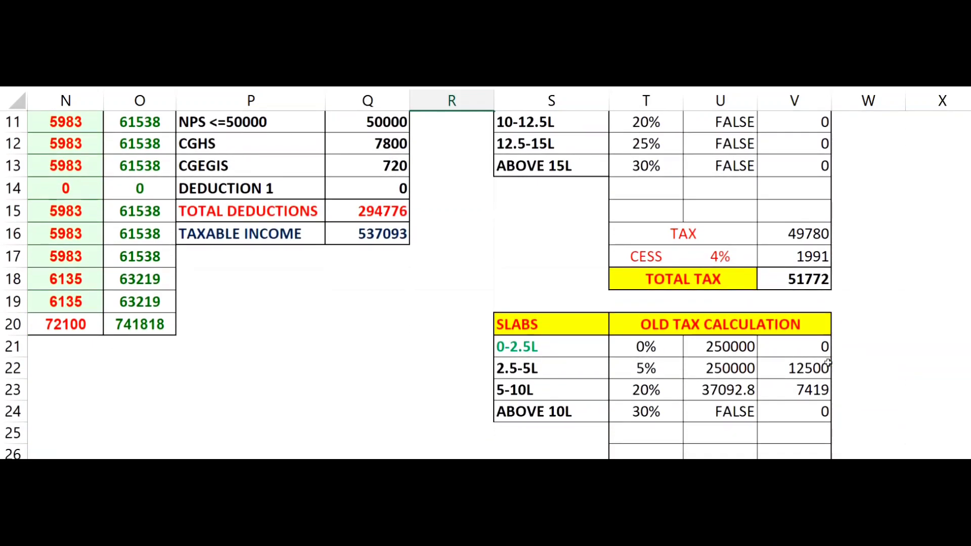
scroll(828, 362, "down", 1)
scroll(820, 329, "up", 1)
scroll(811, 300, "down", 1)
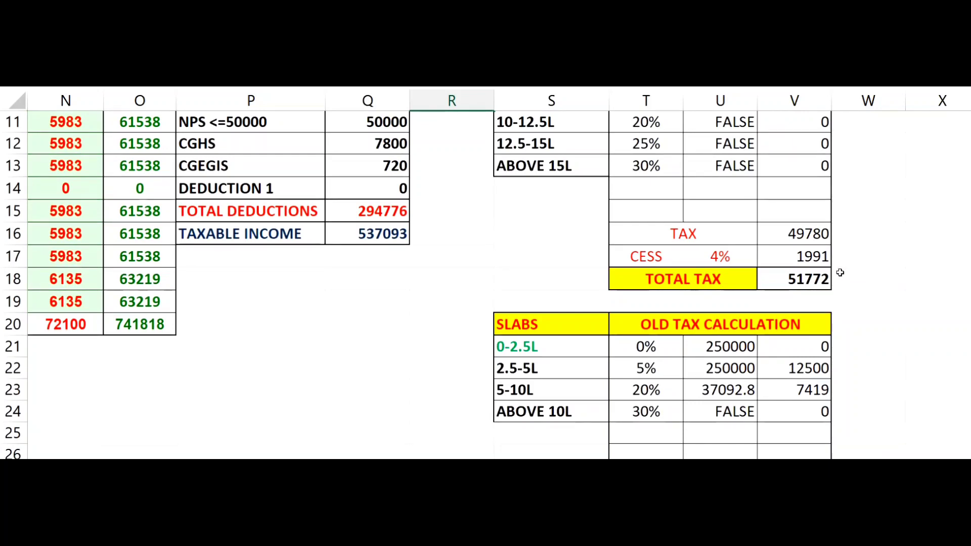
scroll(840, 273, "down", 5)
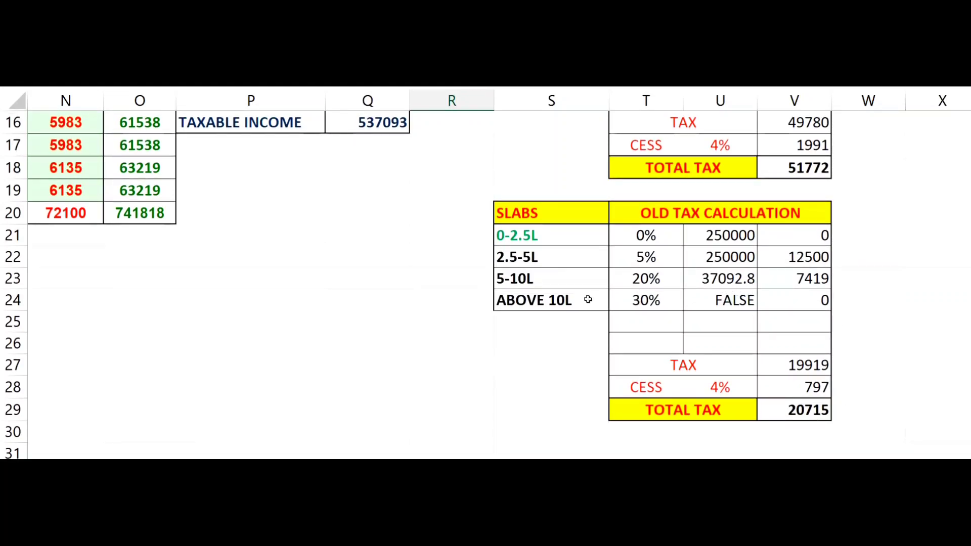
scroll(579, 300, "up", 1)
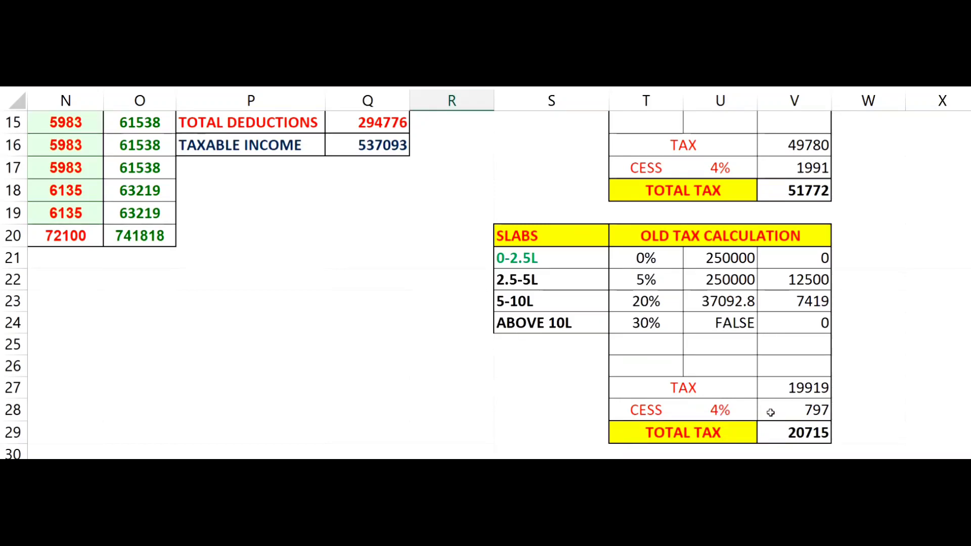
Survey the whole sheet from the two tax tables back to the monthly dues, and select the RENT amount
scroll(771, 412, "down", 3)
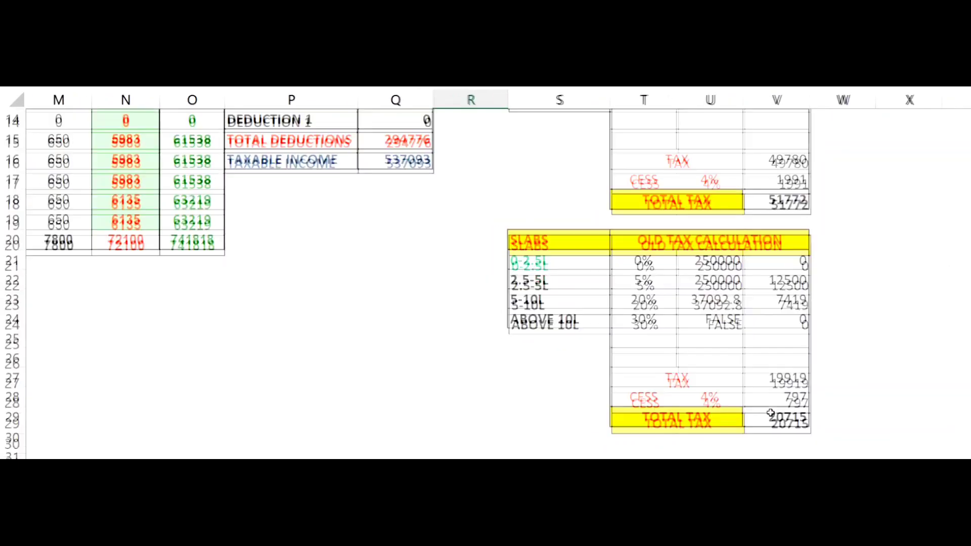
scroll(770, 412, "down", 2)
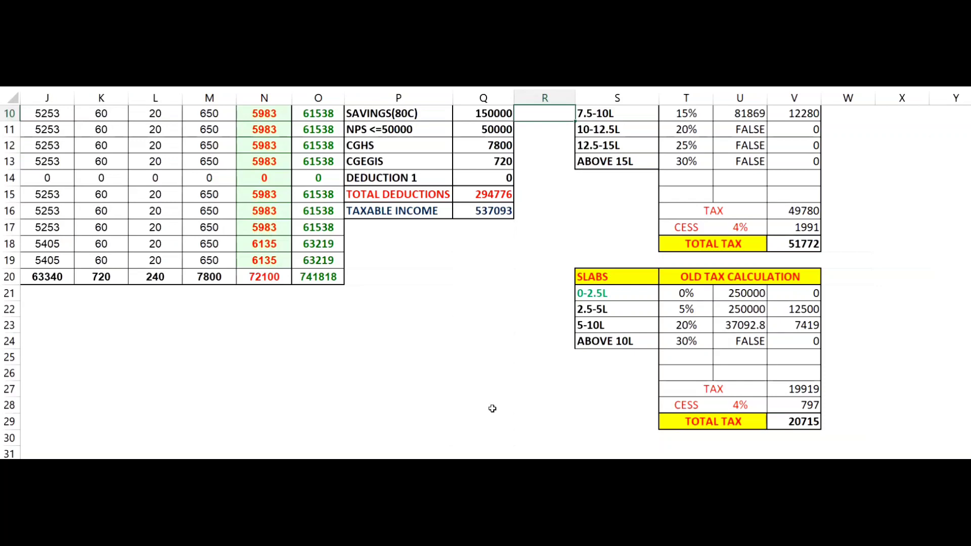
scroll(492, 410, "down", 2)
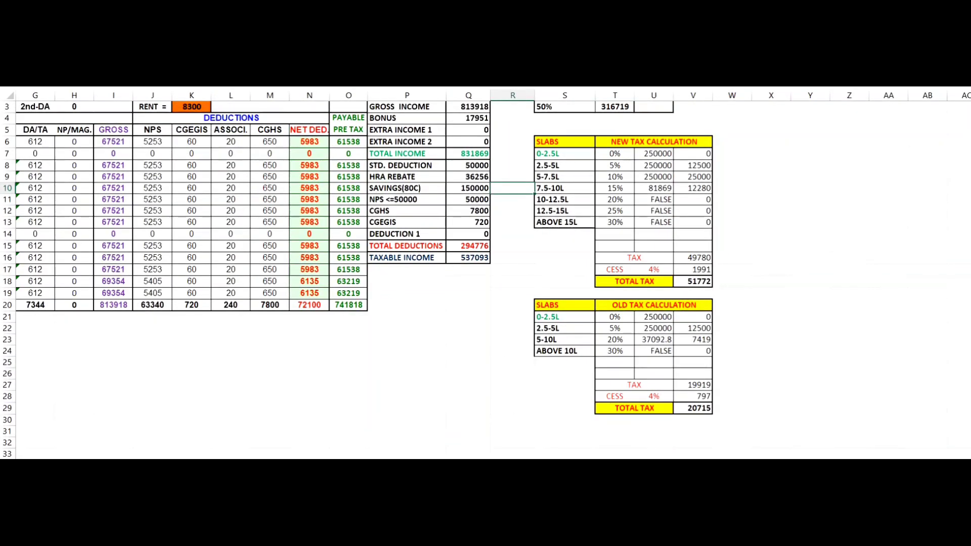
scroll(493, 253, "left", 3)
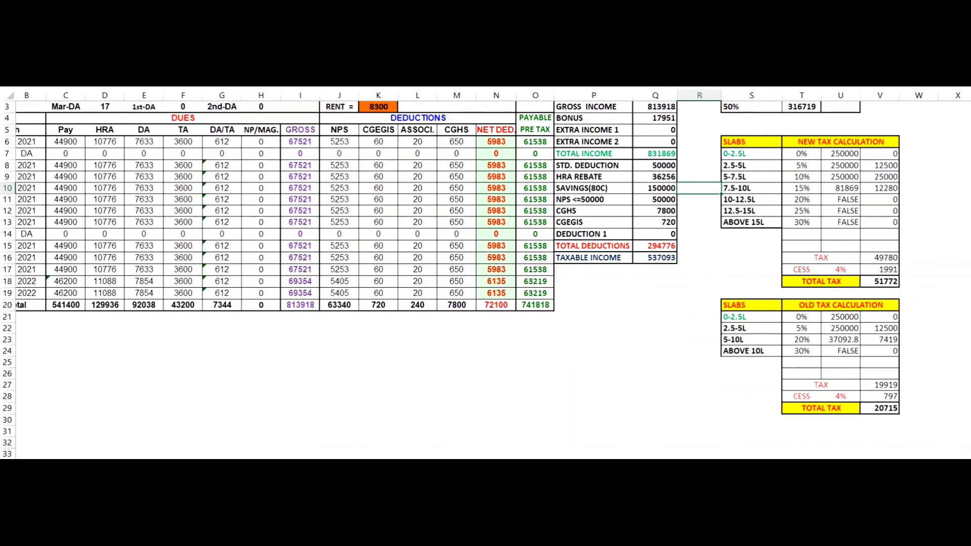
scroll(219, 318, "up", 3)
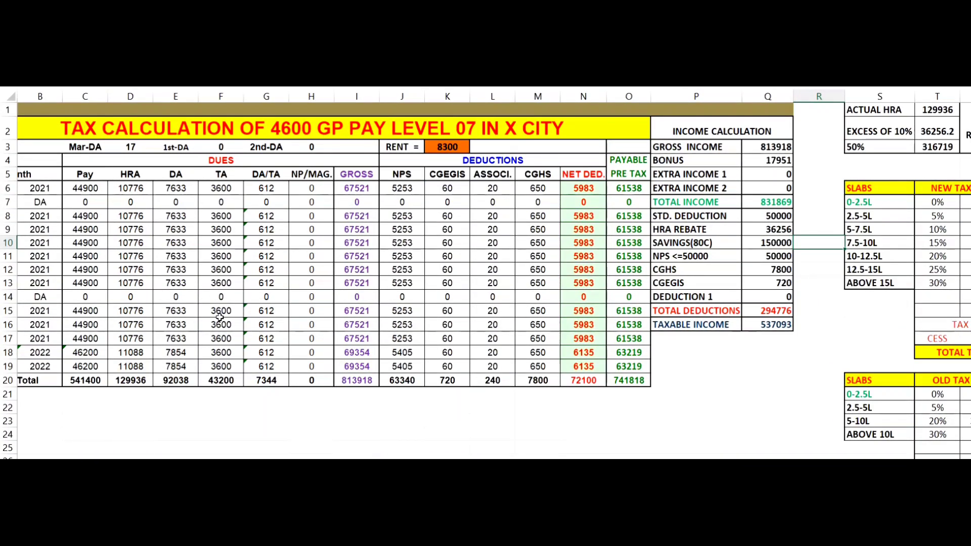
left_click(461, 146)
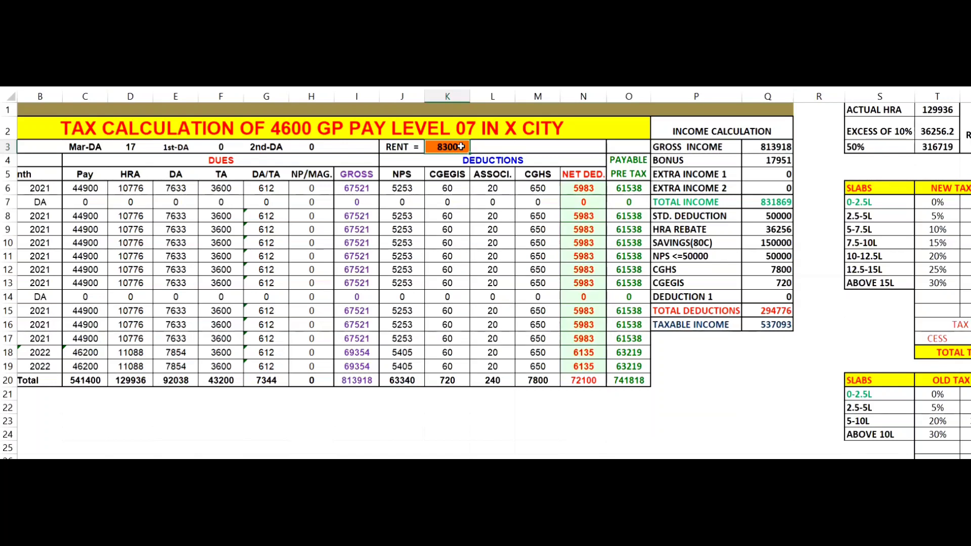
Set the RENT amount to 12000 and check the HRA REBATE figures for that rent
type("12000")
key("Return")
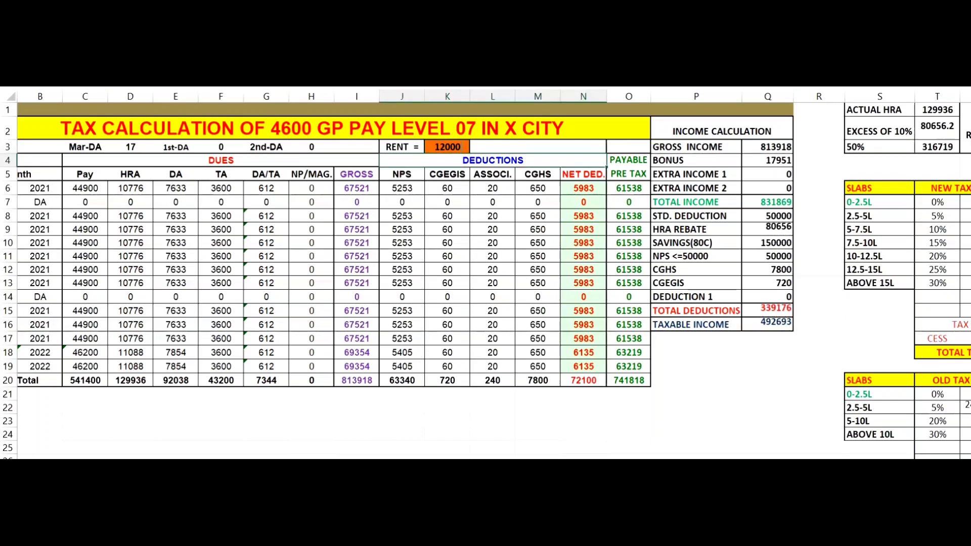
scroll(486, 275, "down", 2)
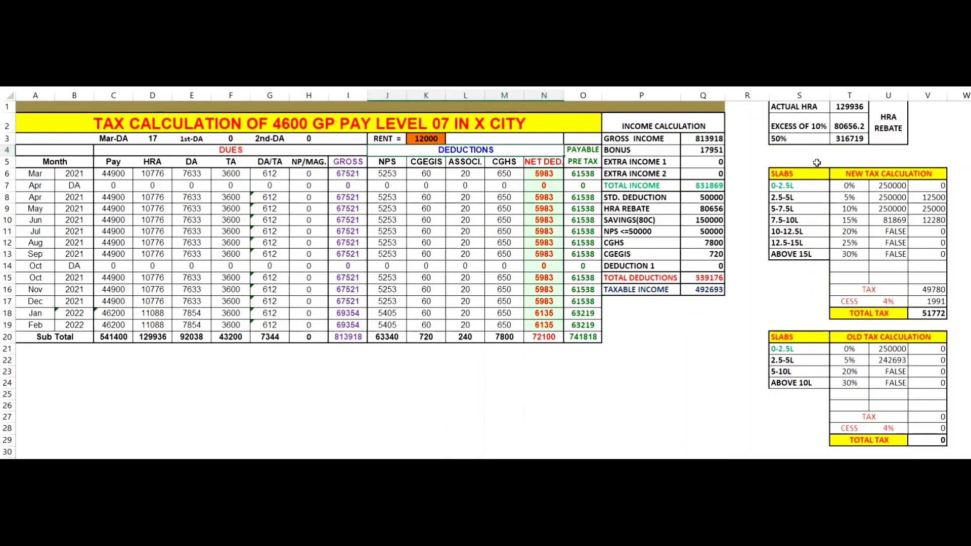
left_click(824, 139)
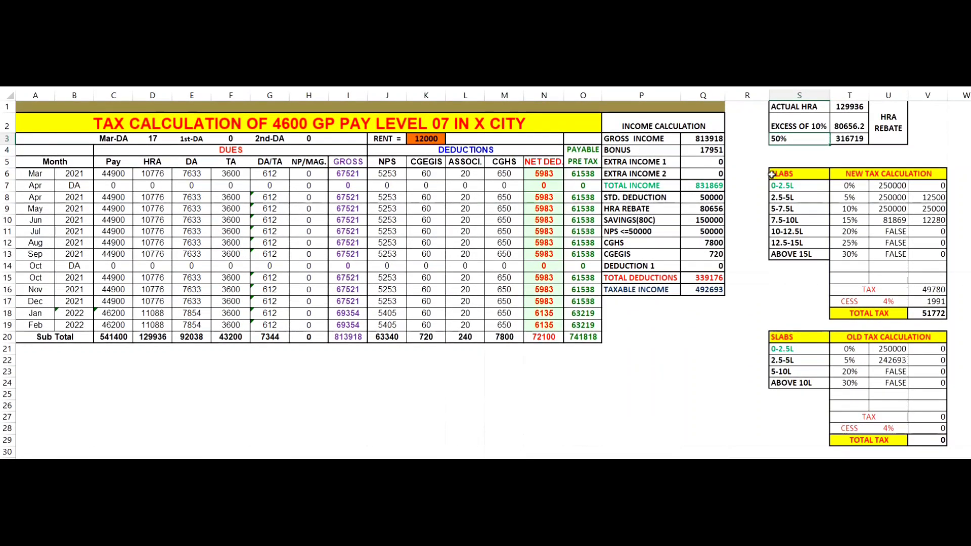
Examine the income calculation and the new and old tax tables with the 12000 rent applied
scroll(928, 181, "up", 4)
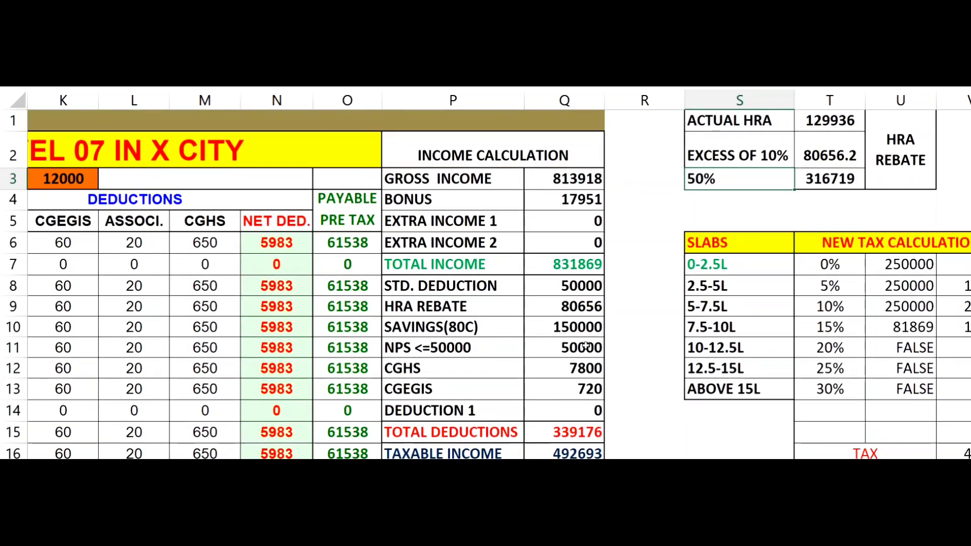
scroll(585, 346, "down", 1)
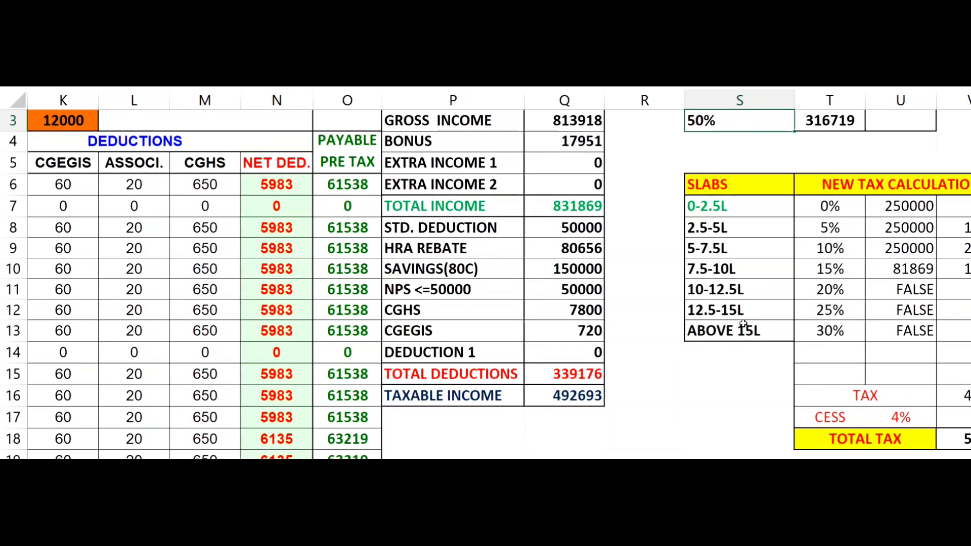
scroll(743, 324, "right", 2)
scroll(743, 324, "down", 1)
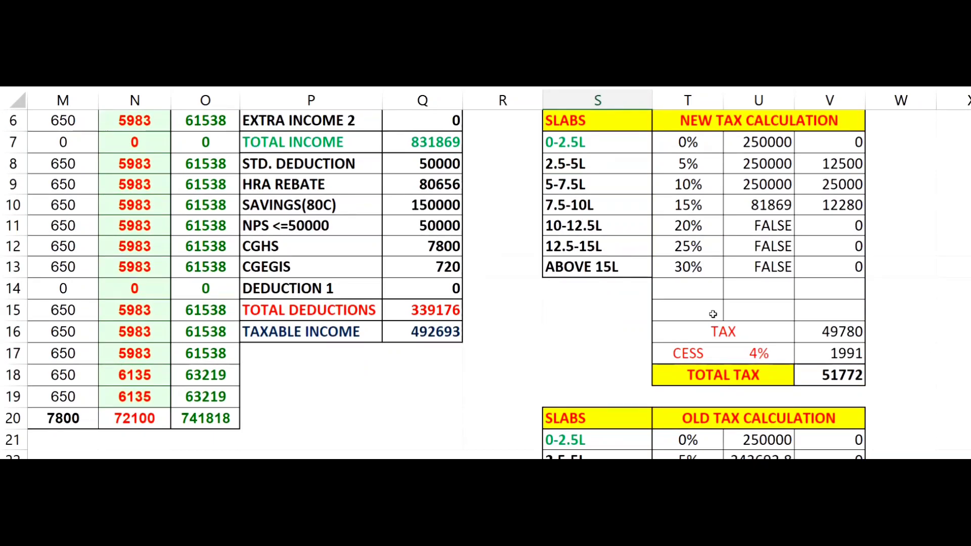
scroll(715, 314, "down", 2)
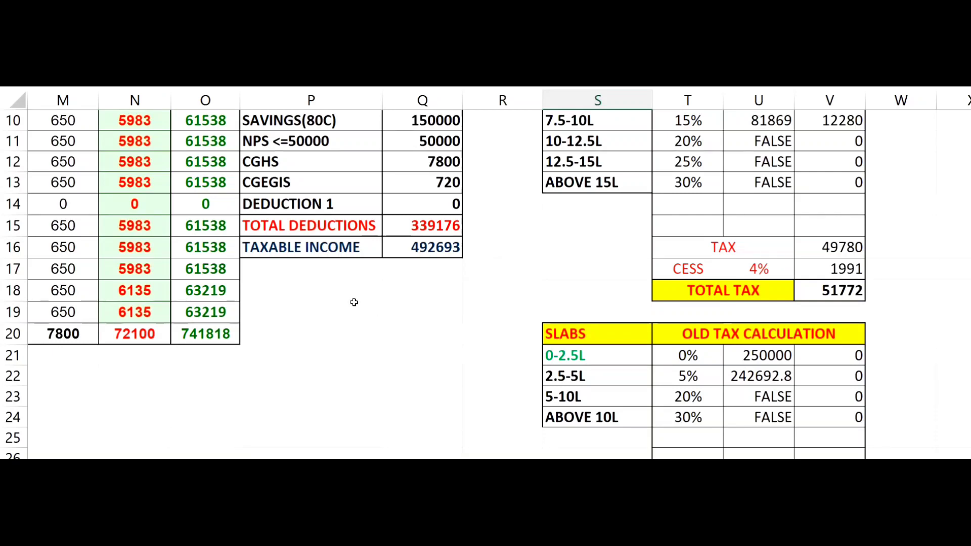
scroll(354, 302, "down", 2)
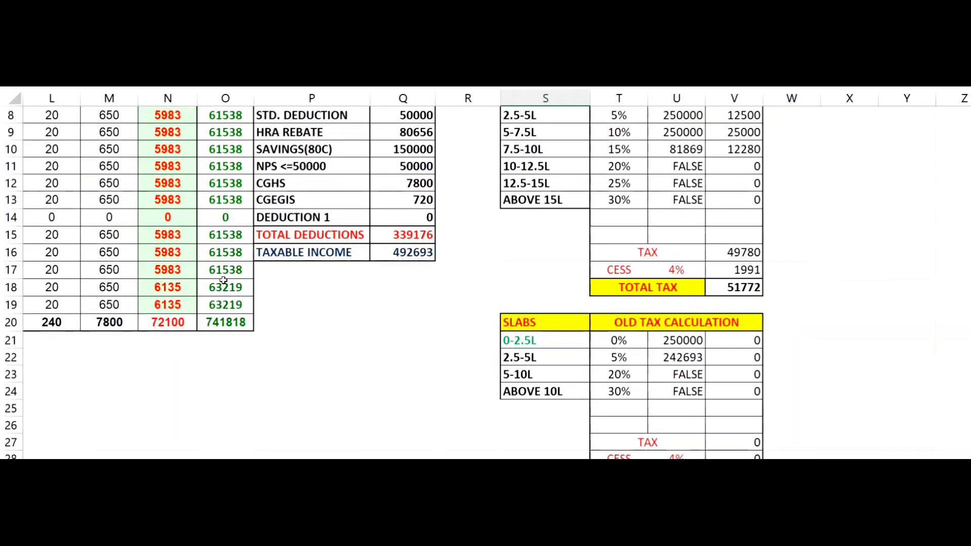
scroll(164, 248, "up", 2)
scroll(164, 248, "up", 1)
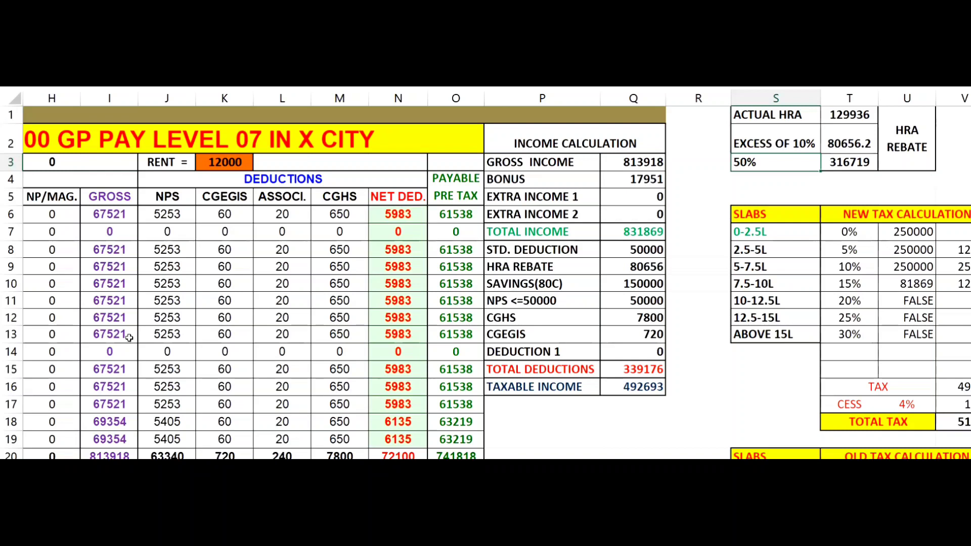
Set the RENT amount to 8300 and check the HRA REBATE and income calculation
left_click(228, 165)
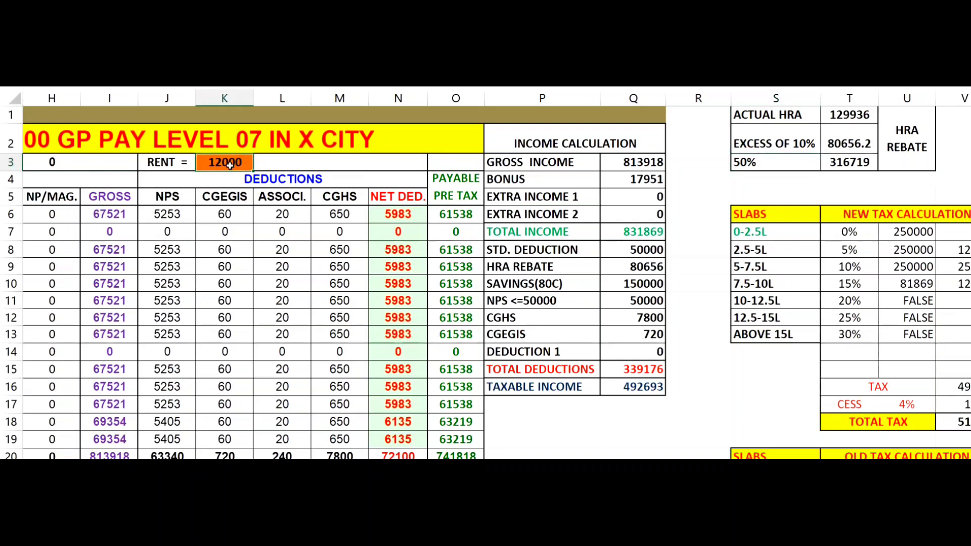
type("83")
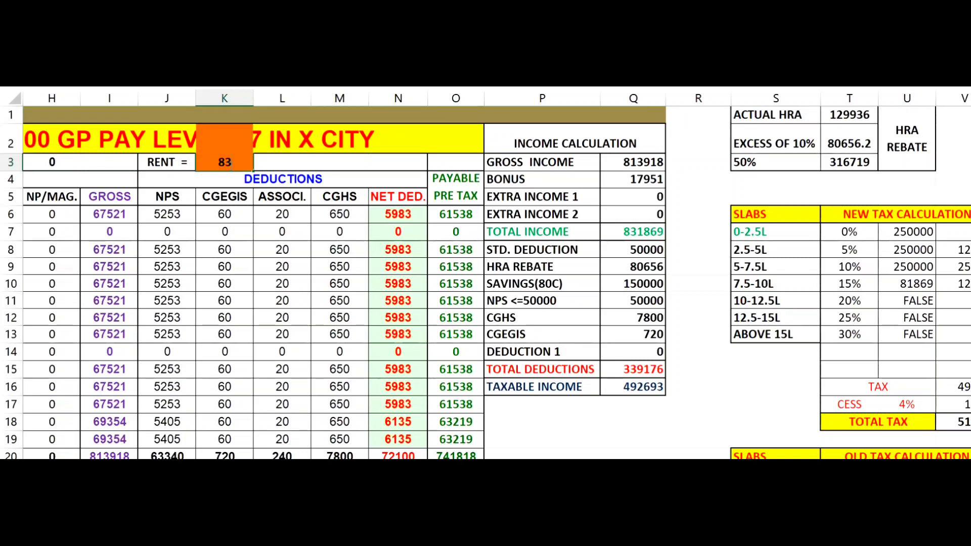
type("00")
key("Return")
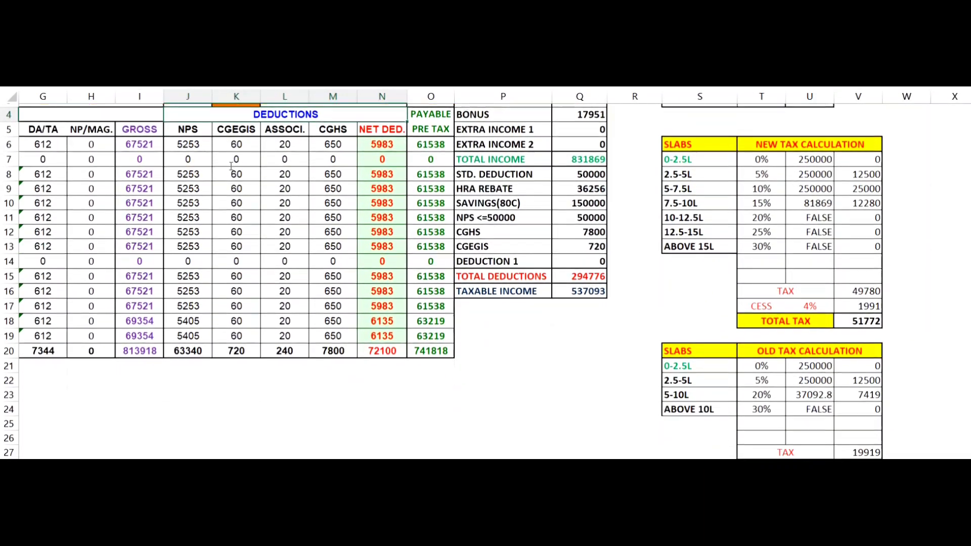
scroll(231, 167, "up", 1)
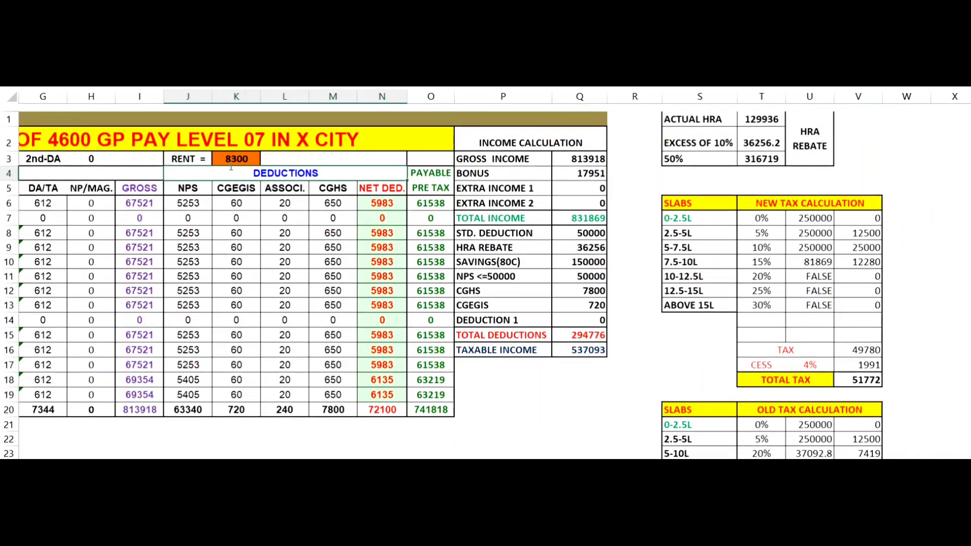
Review the old tax calculation's TOTAL TAX and the monthly dues and deductions for the 8300 rent
scroll(230, 167, "down", 3)
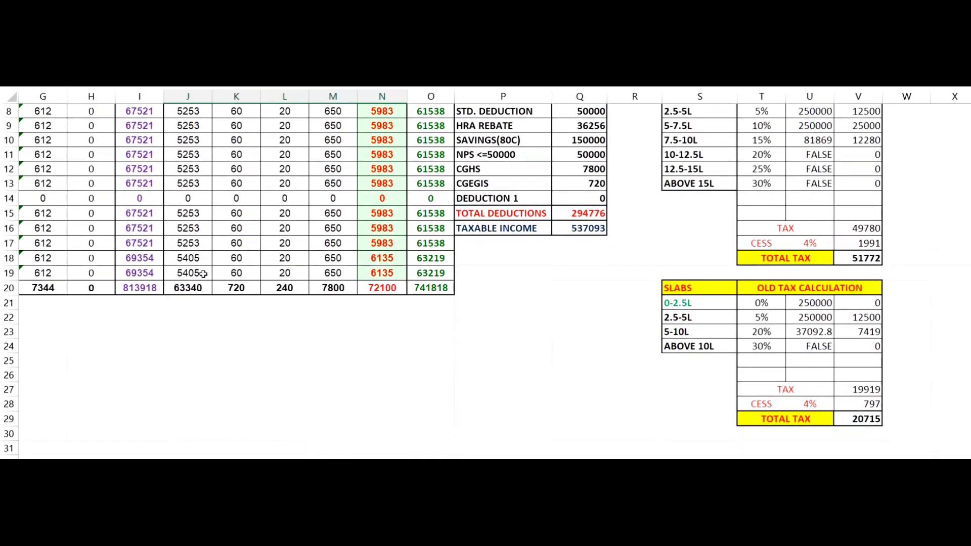
scroll(208, 276, "left", 3)
scroll(208, 276, "up", 2)
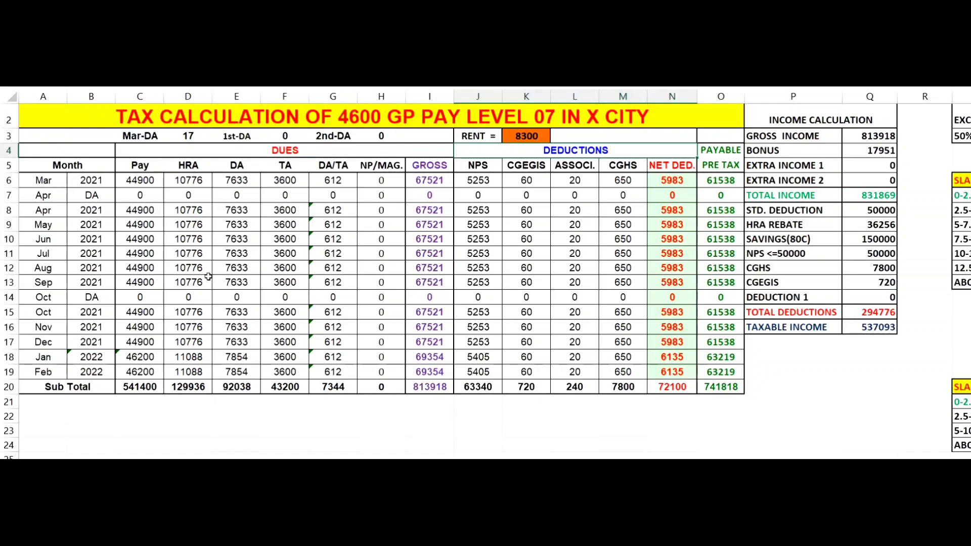
scroll(208, 277, "down", 4)
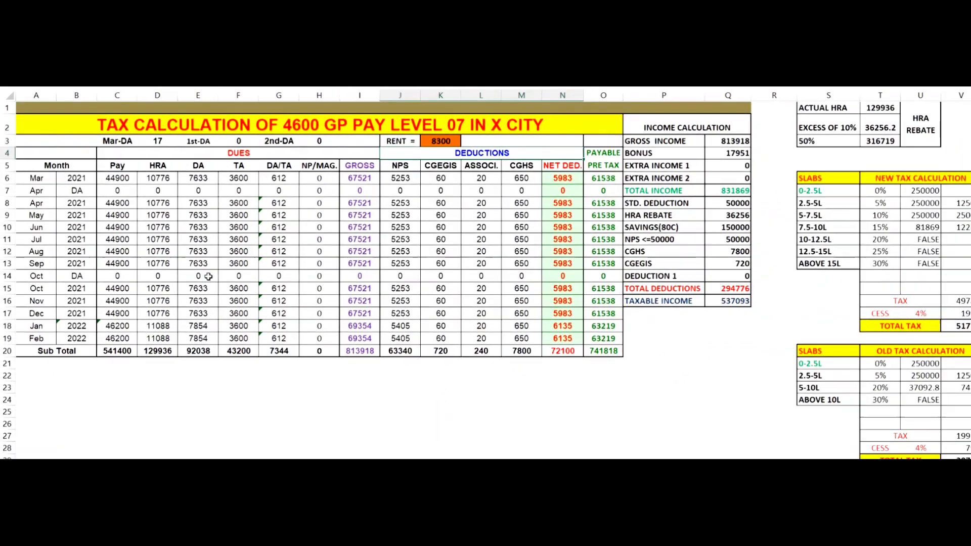
scroll(209, 277, "down", 2)
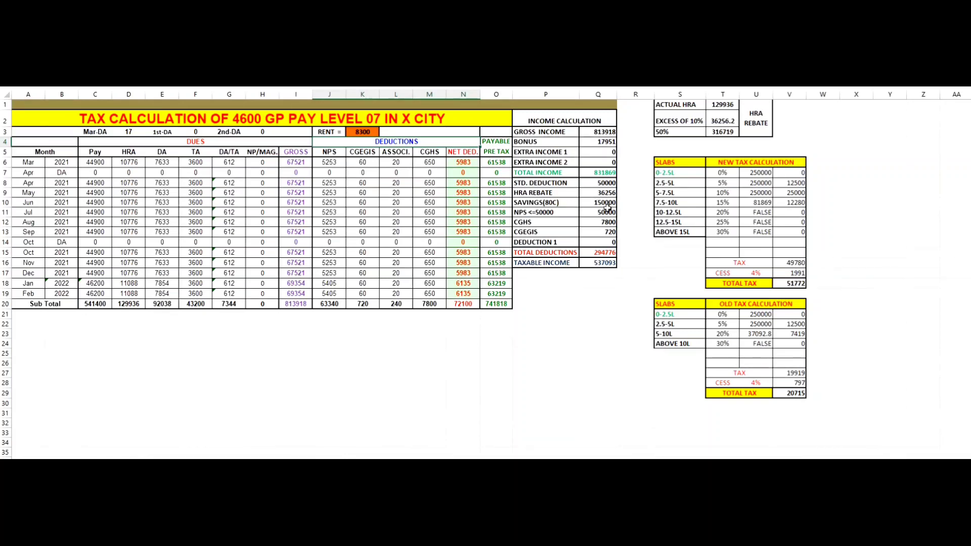
Examine the income calculation from GROSS INCOME to TAXABLE INCOME, and compare the new and old TOTAL TAX
scroll(635, 203, "up", 2)
scroll(635, 203, "up", 1)
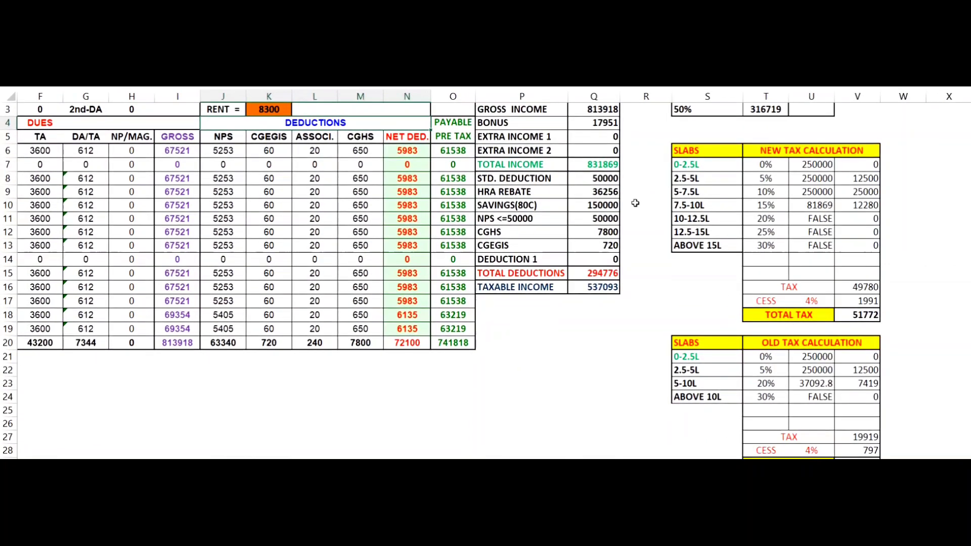
scroll(633, 205, "up", 1)
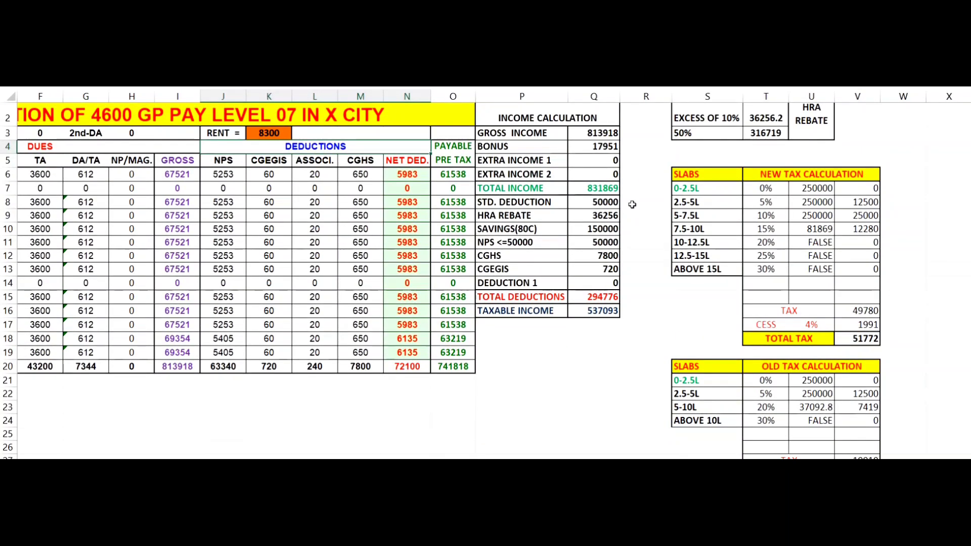
scroll(632, 204, "up", 2)
scroll(632, 205, "up", 1)
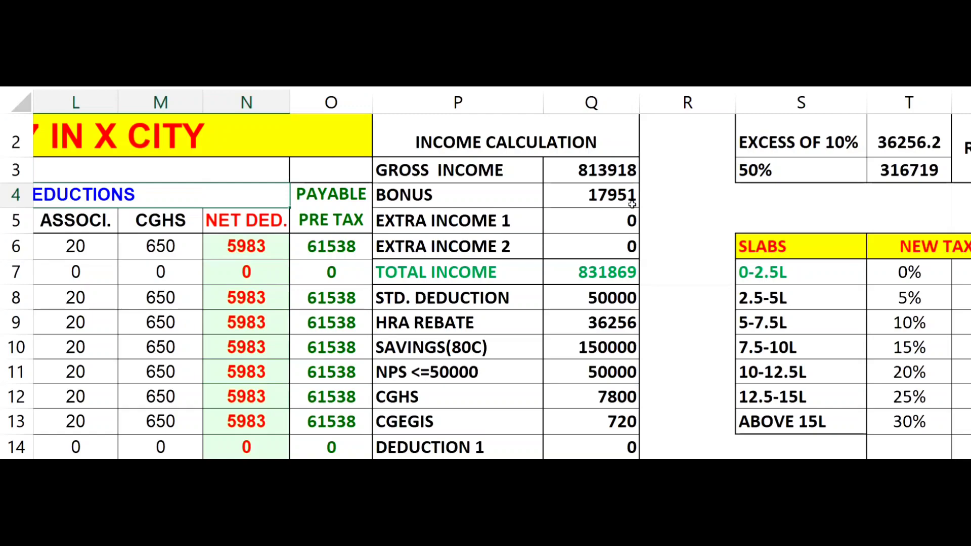
scroll(632, 204, "down", 2)
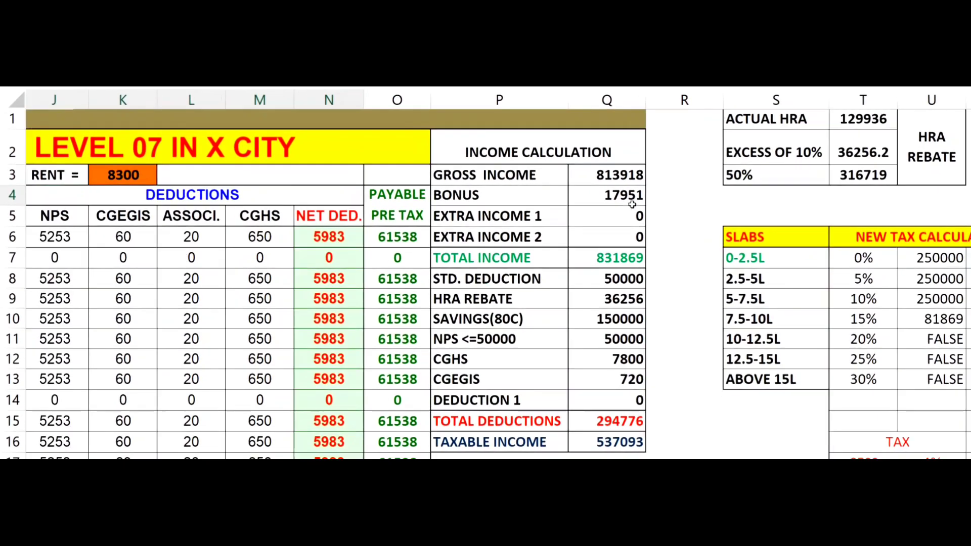
scroll(632, 204, "down", 3)
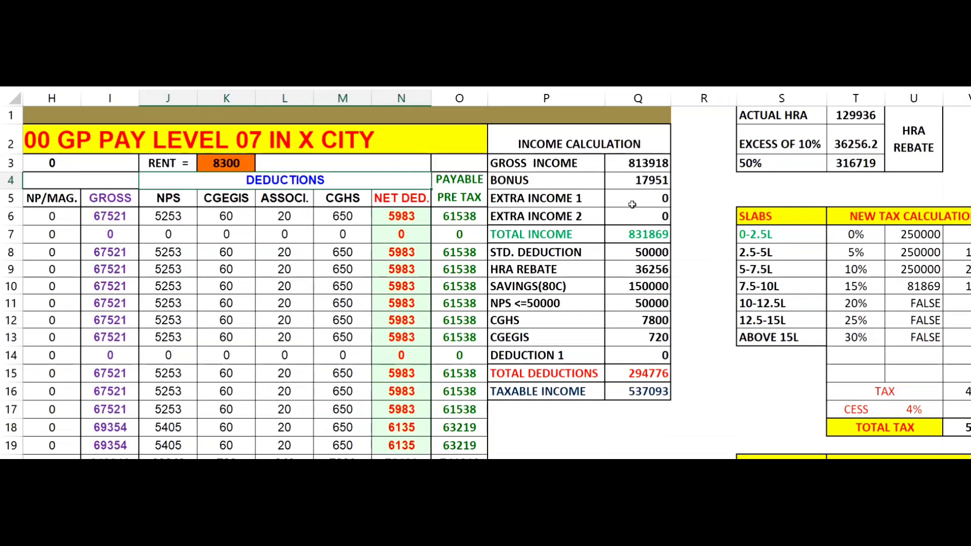
scroll(632, 204, "right", 2)
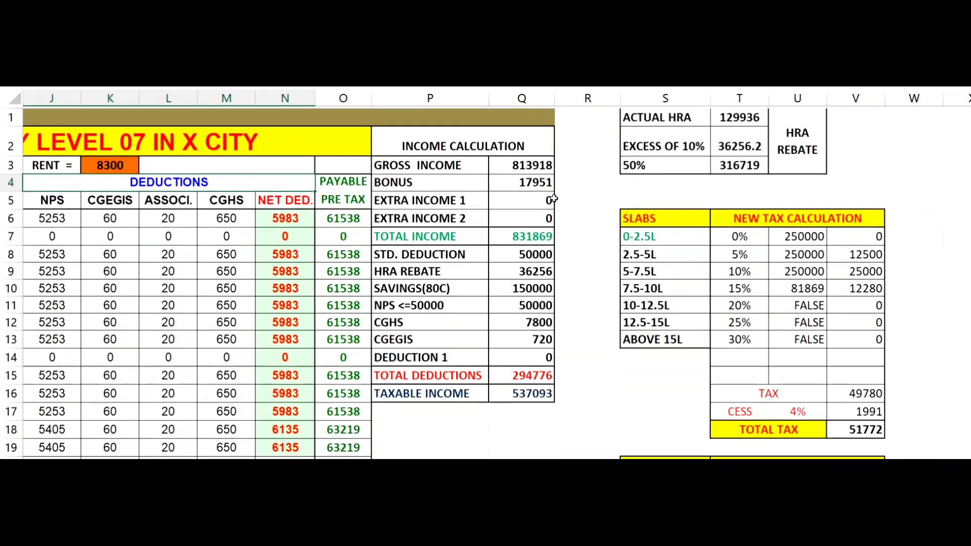
scroll(554, 199, "down", 1)
scroll(554, 199, "down", 2)
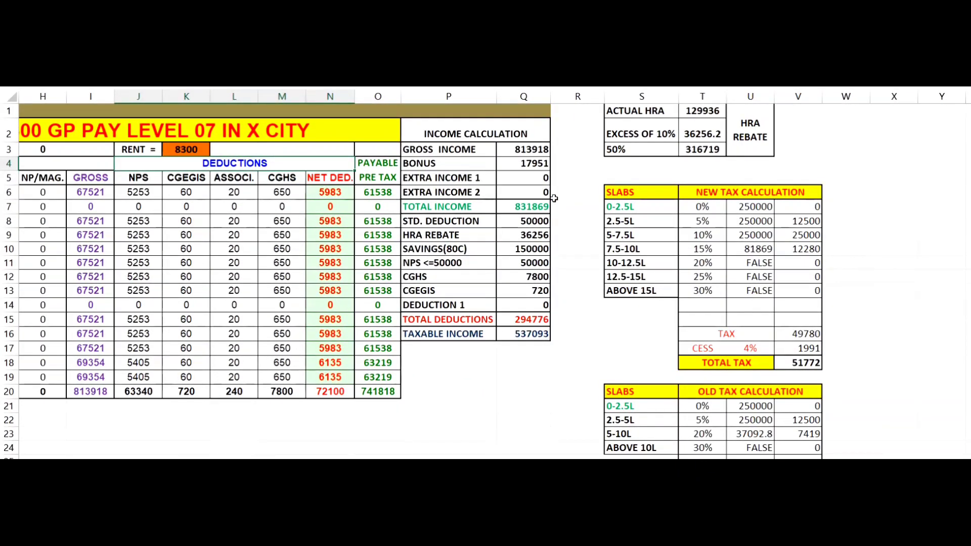
scroll(554, 199, "down", 2)
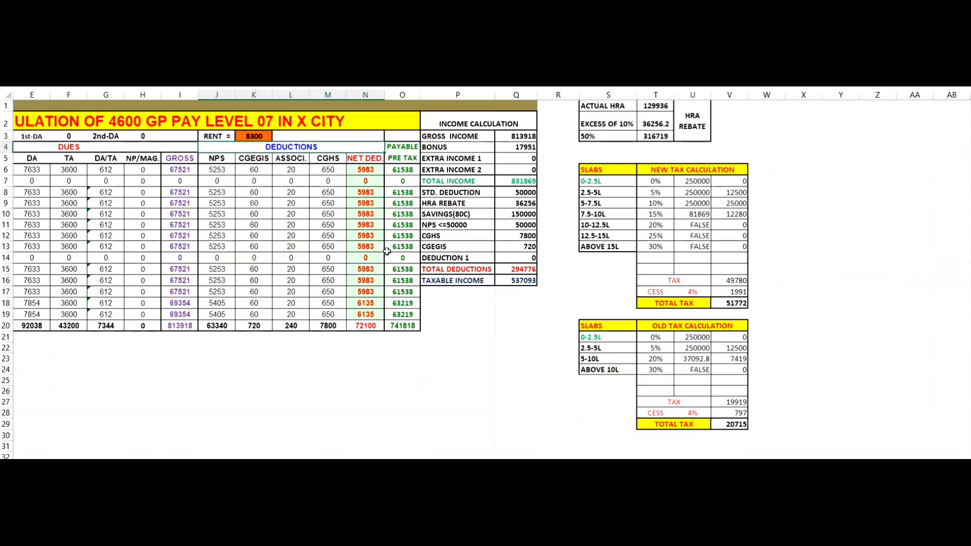
scroll(387, 251, "left", 4)
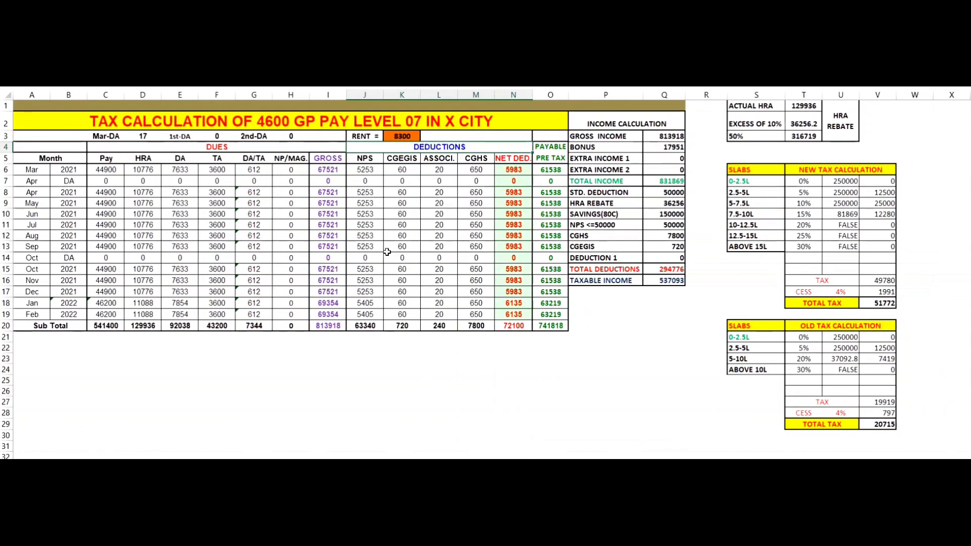